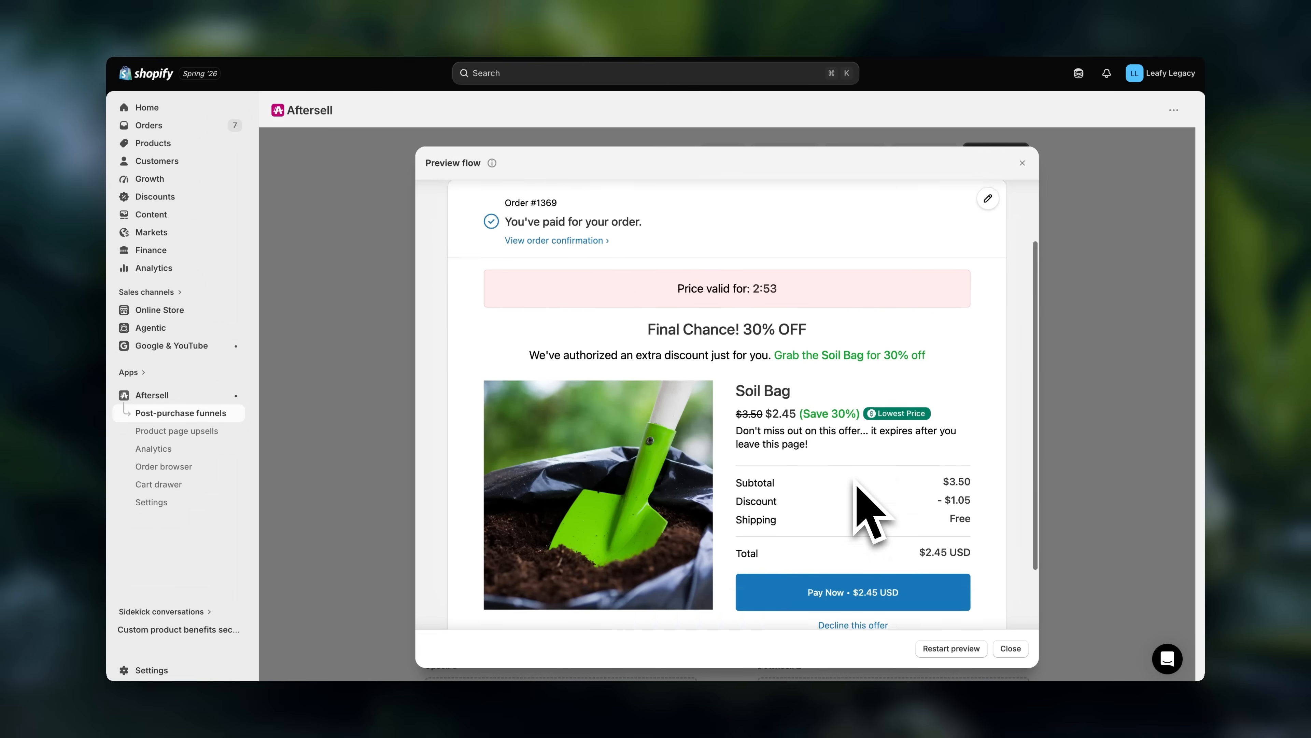
scroll(857, 488, up, 3)
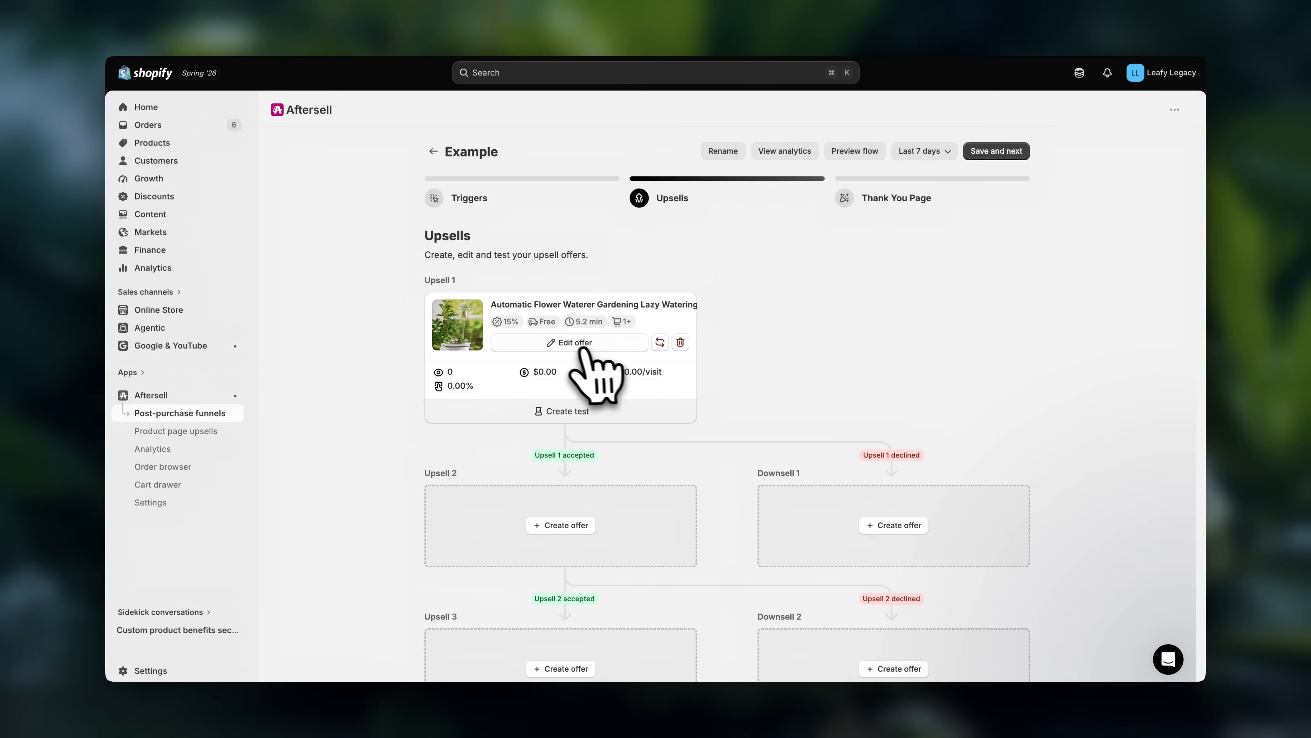
click(573, 344)
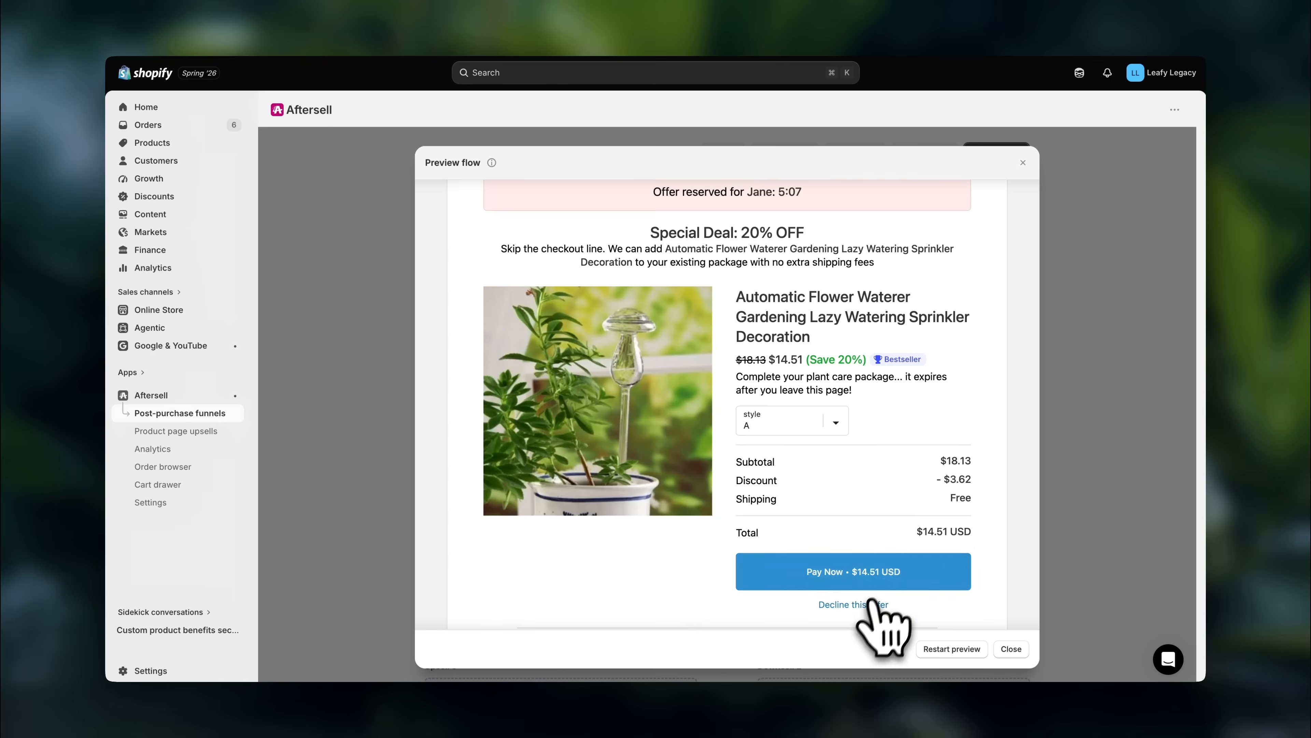
click(868, 601)
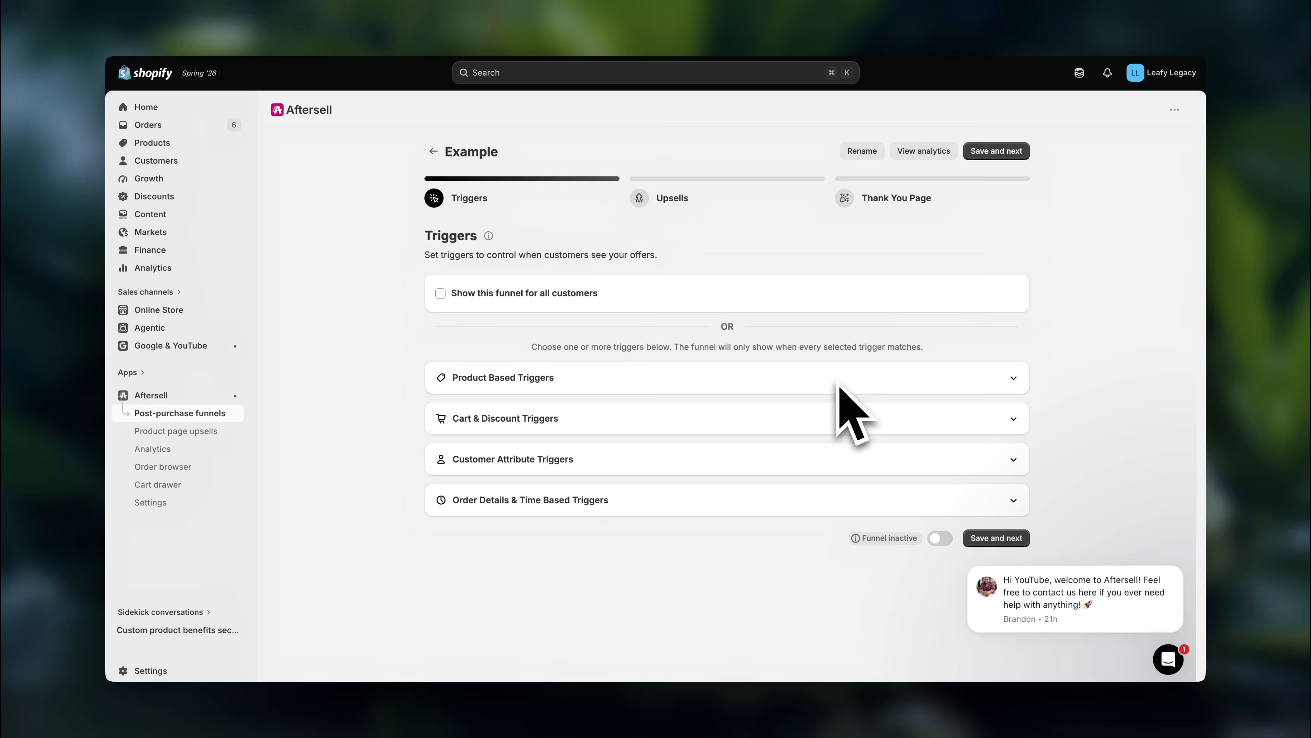
click(615, 421)
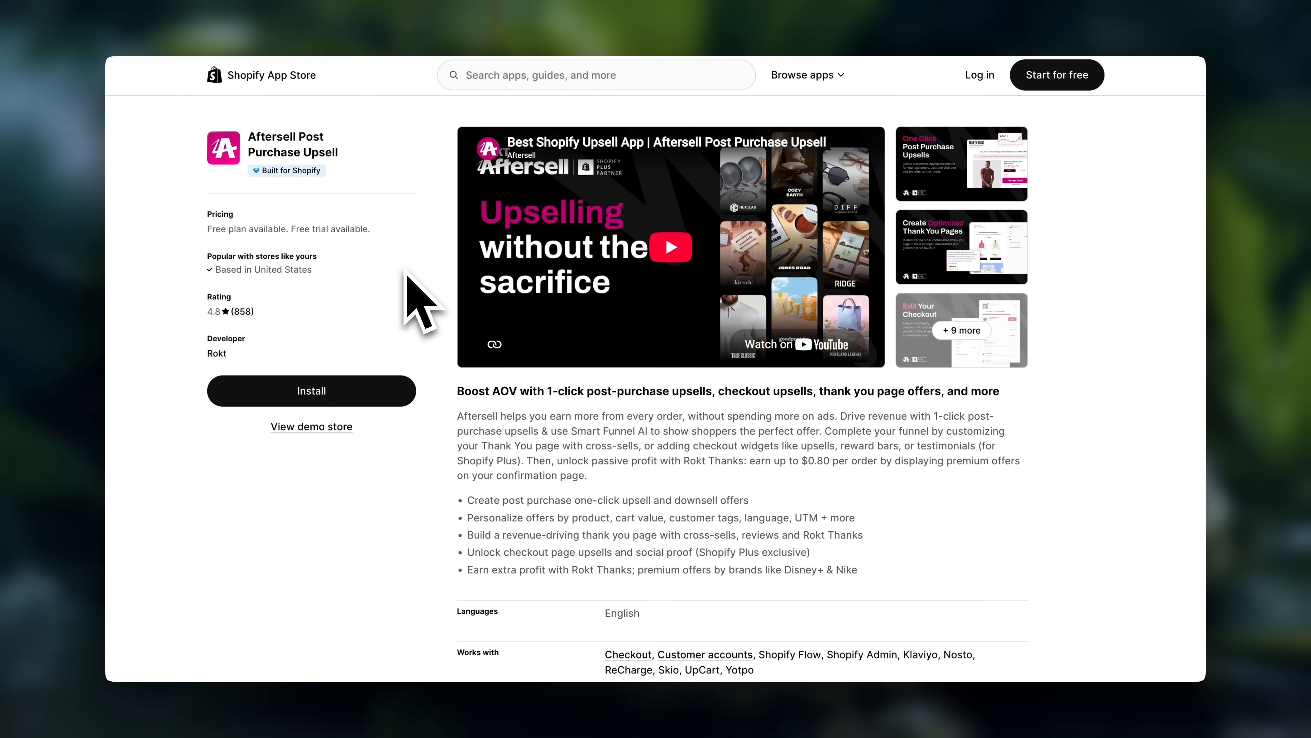
- Install the Aftersell app from the Shopify App Store, approving its requested data access
click(331, 393)
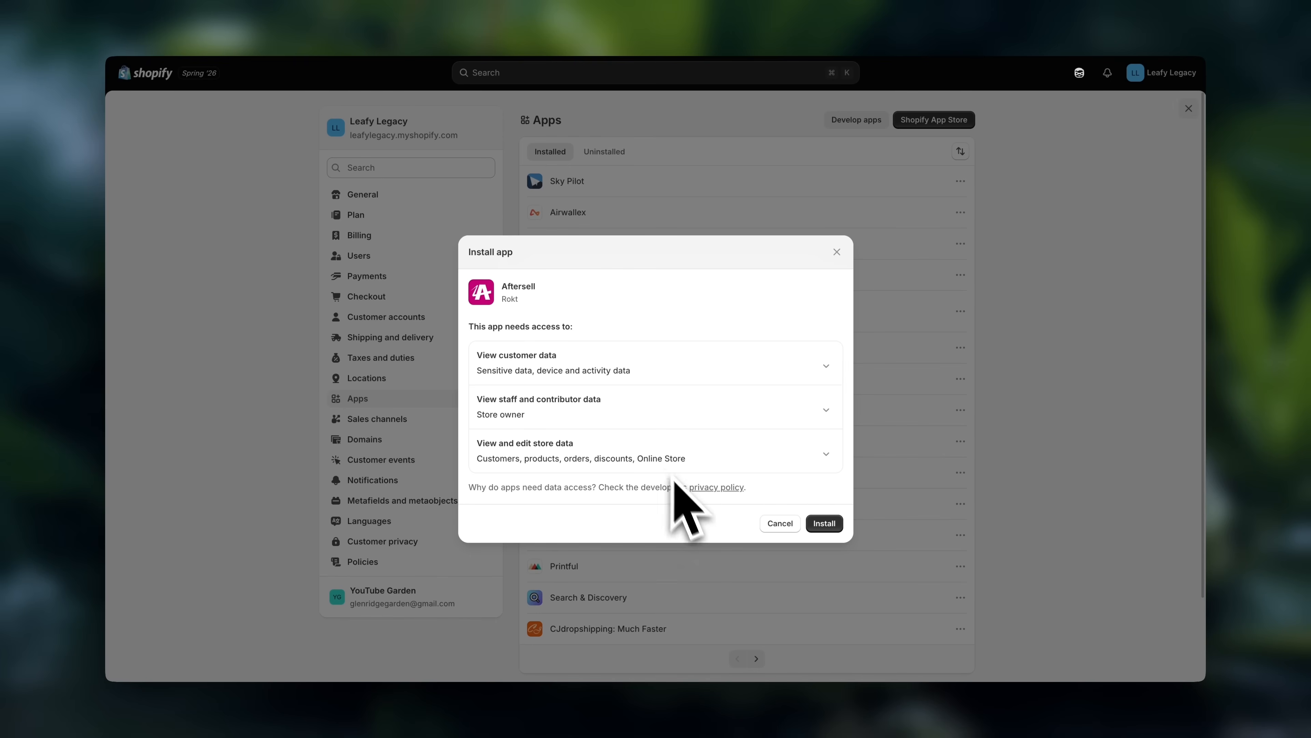
click(823, 524)
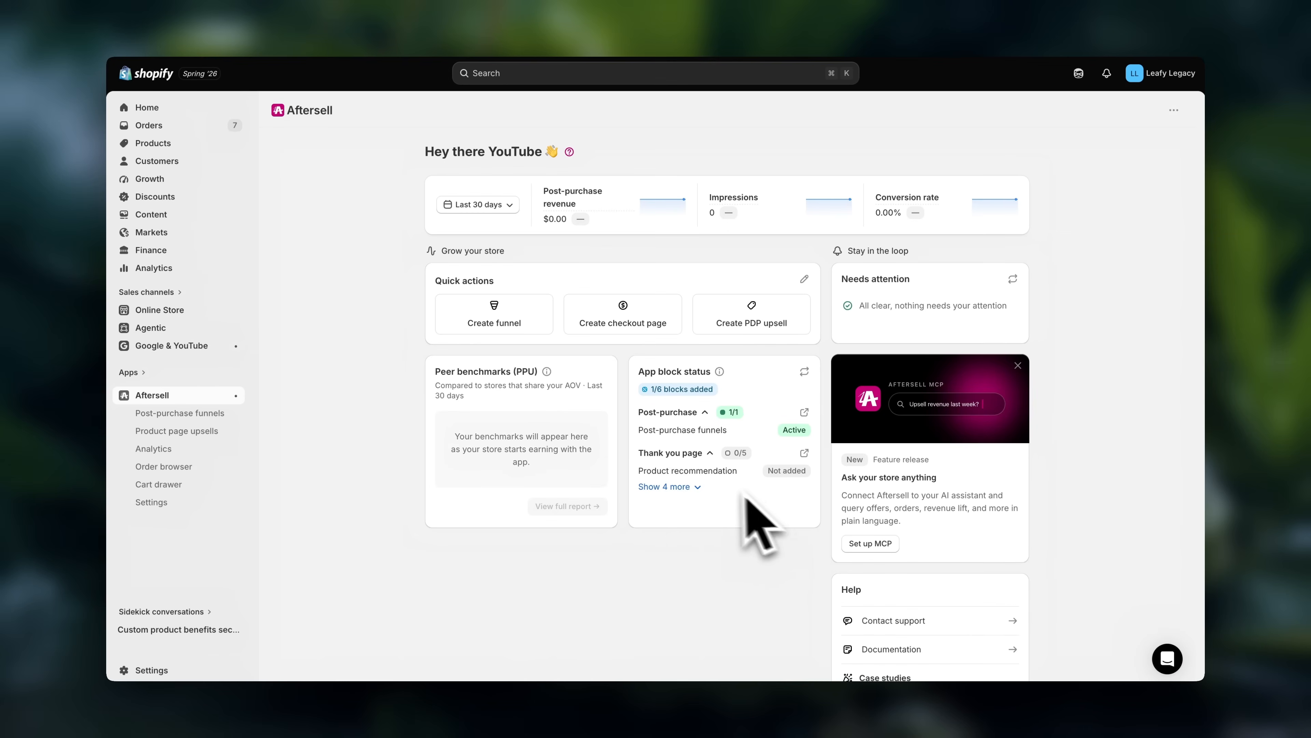
- Create a new post-purchase funnel named Example that is built from scratch
click(214, 414)
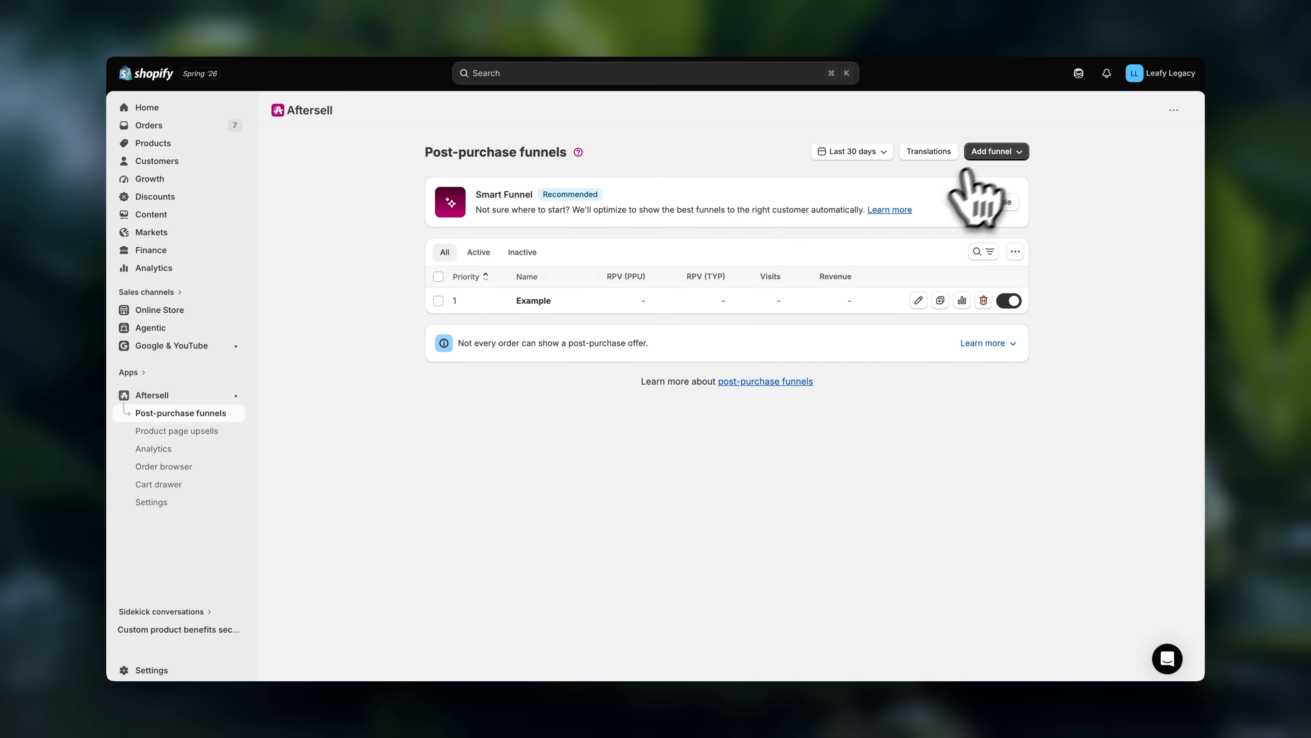
click(992, 151)
click(936, 304)
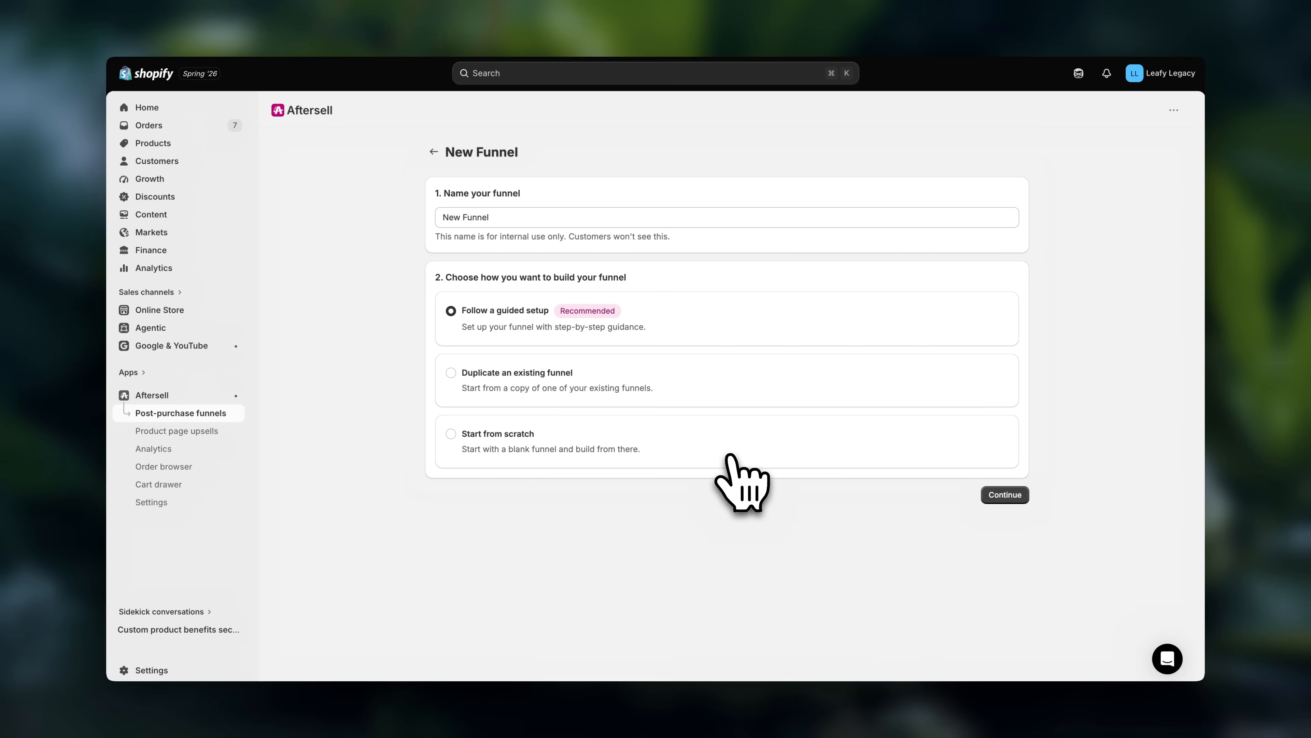
click(588, 216)
key(super+a)
text(Exa)
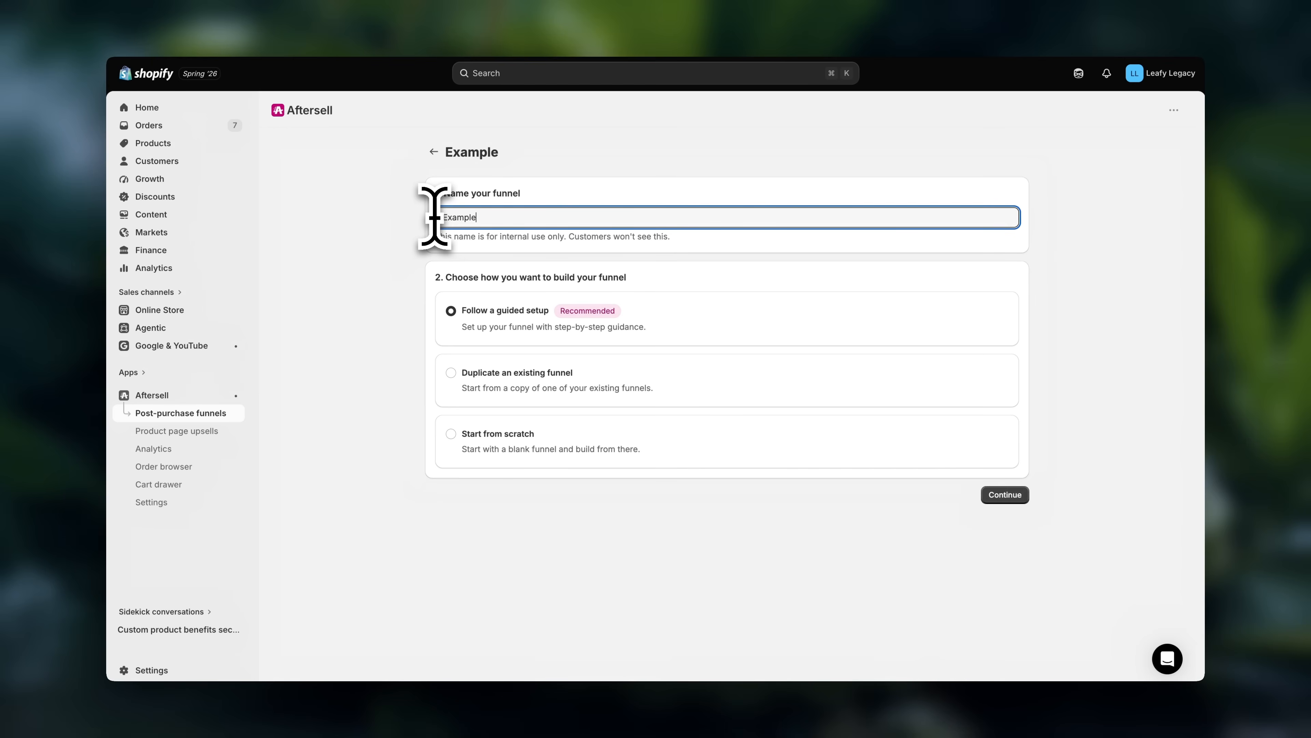
click(451, 439)
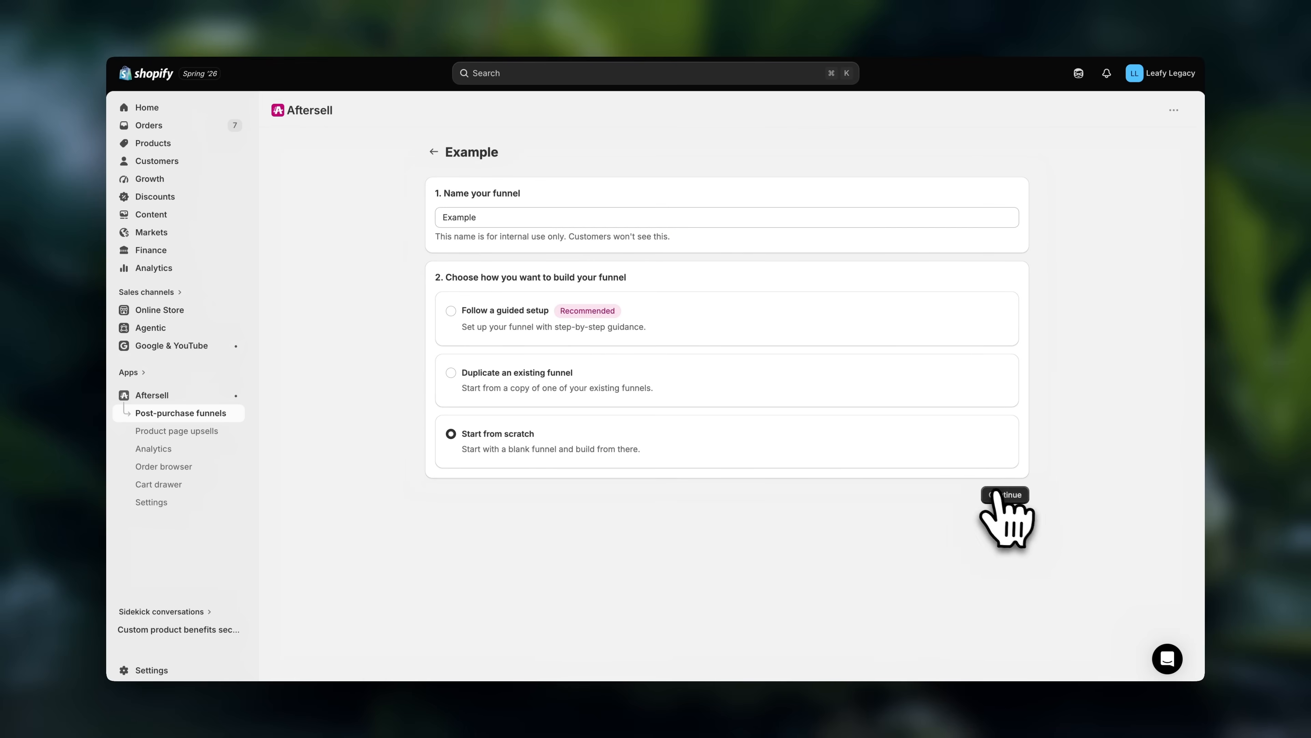
click(1004, 495)
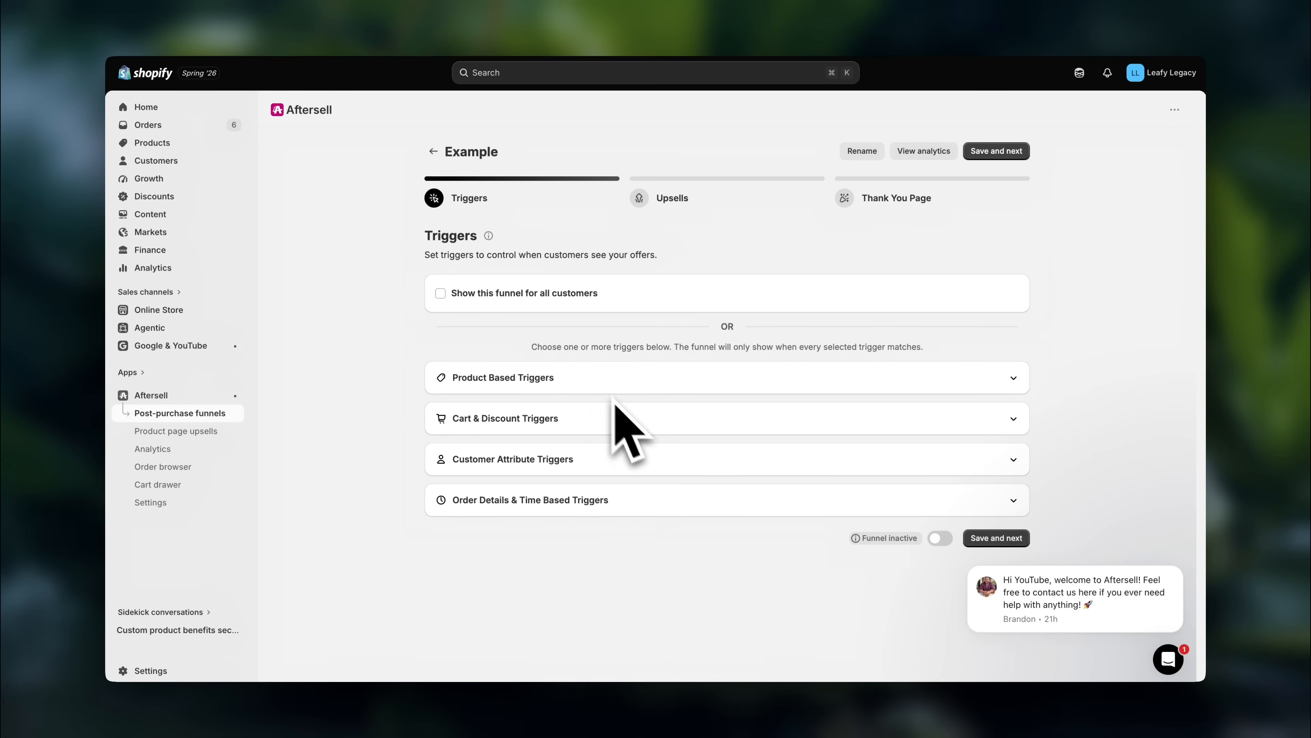
- Examine the funnel's product-based and cart and discount trigger options
click(582, 380)
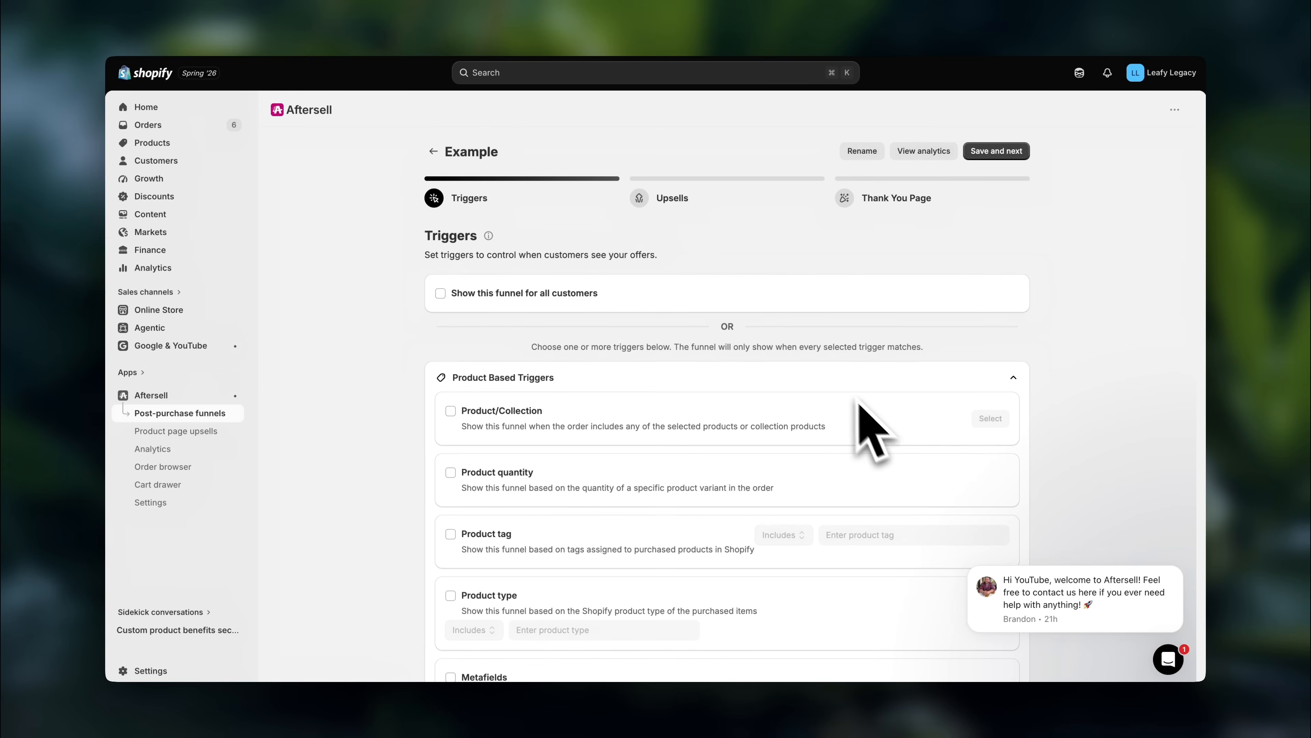
click(843, 382)
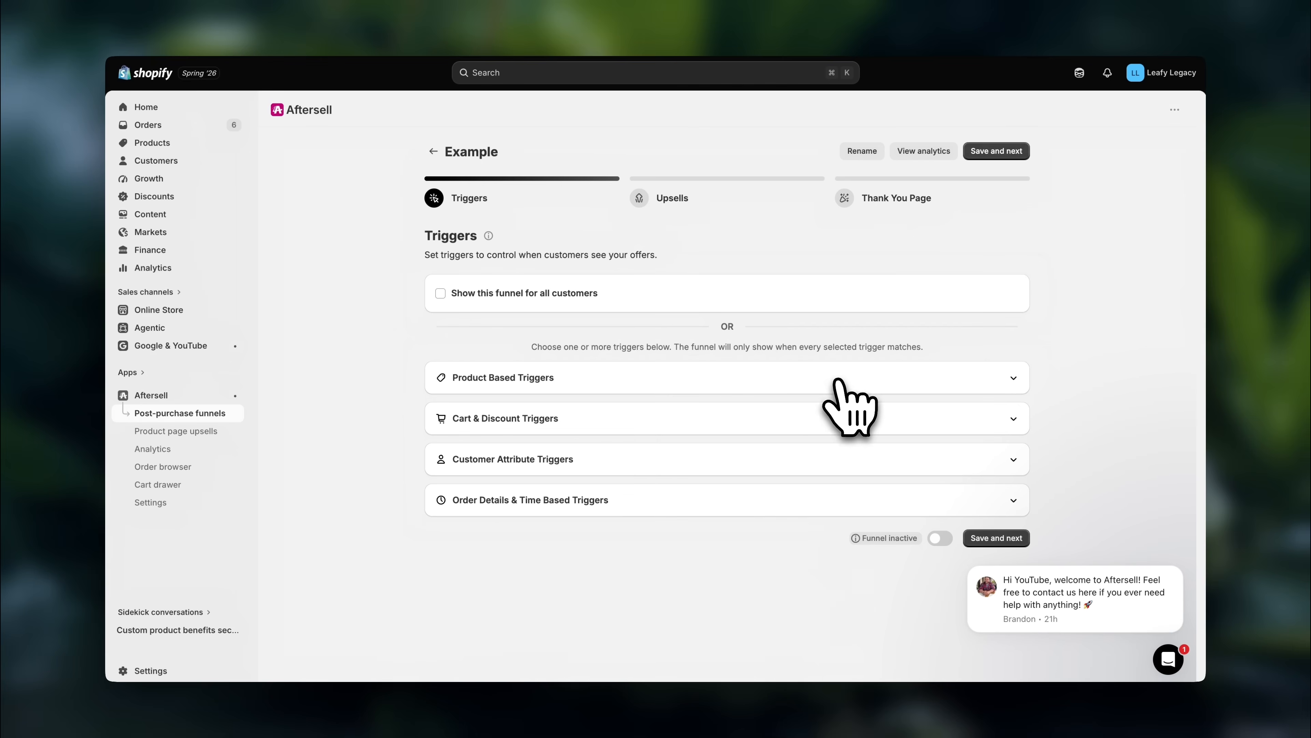
click(614, 421)
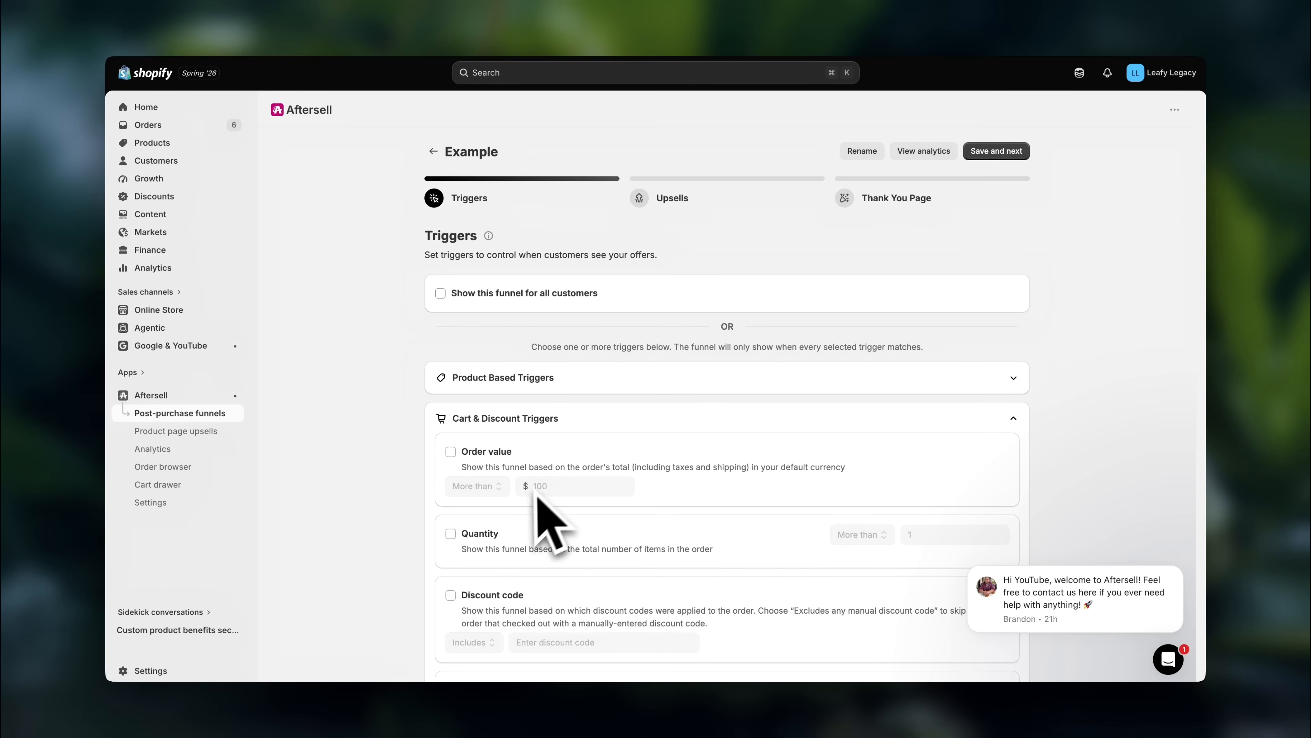
- Enable the Product/Collection trigger for A Glass Hydroponics Plant Vases, then save the triggers and proceed to the upsells
click(644, 382)
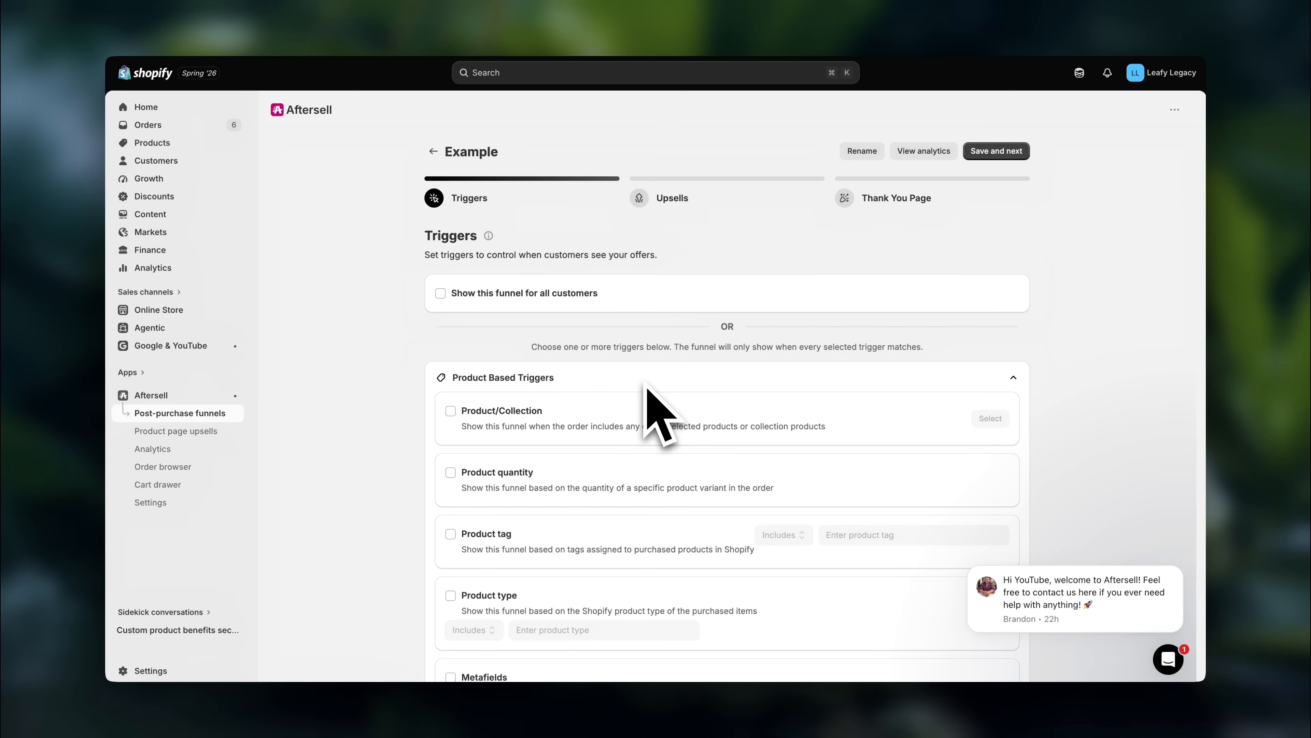
click(450, 411)
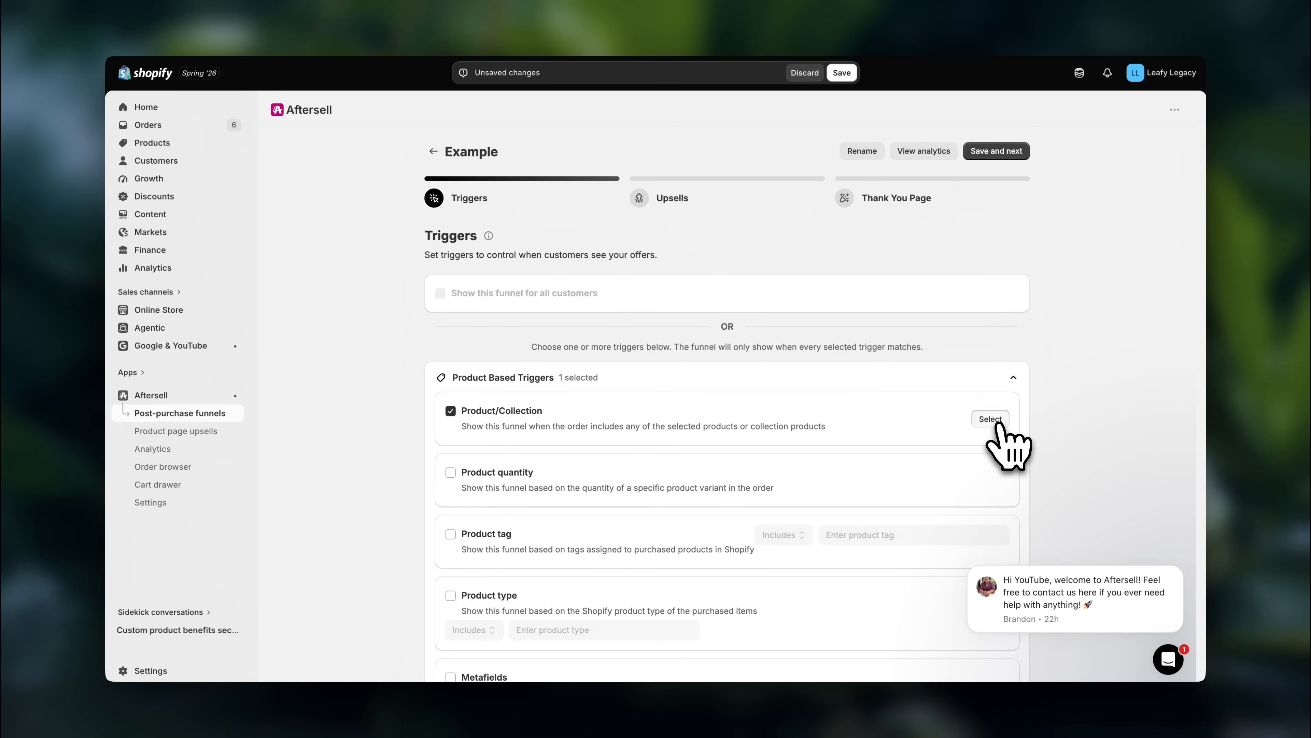
click(988, 419)
scroll(849, 455, down, 10)
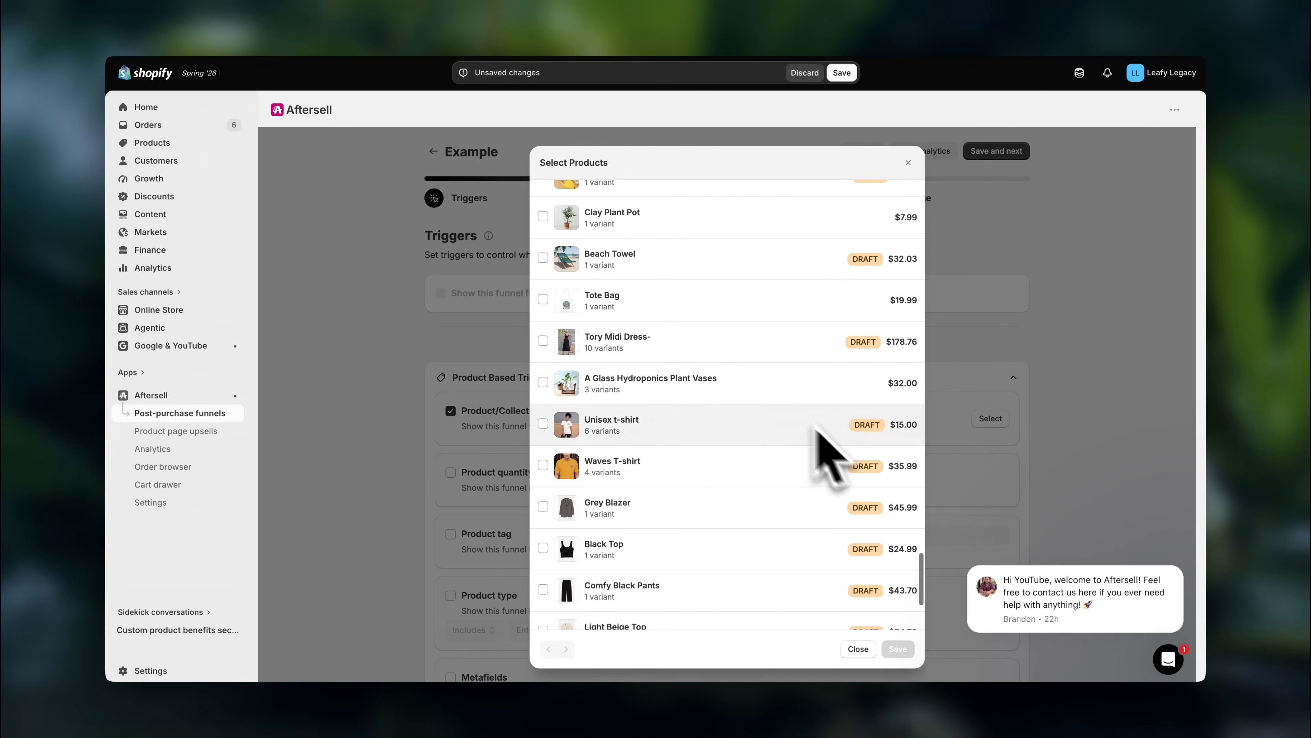
click(756, 386)
click(898, 649)
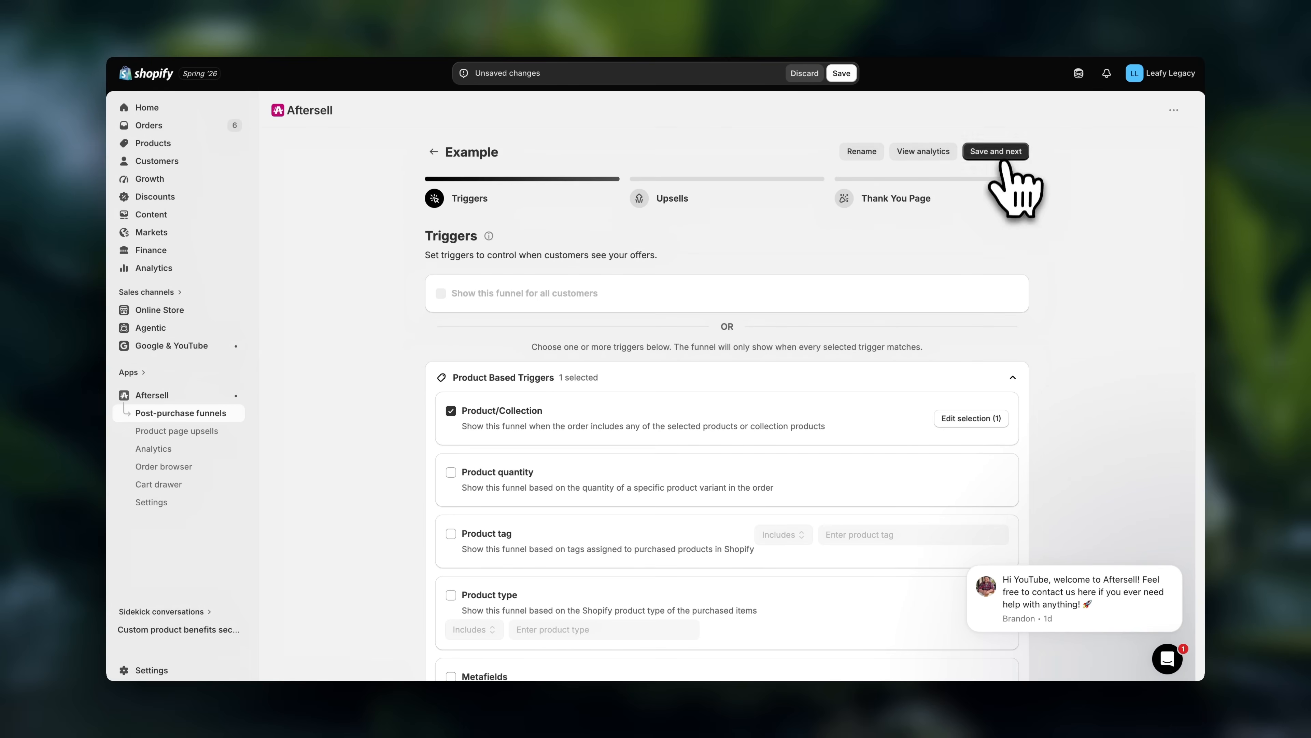
click(1002, 154)
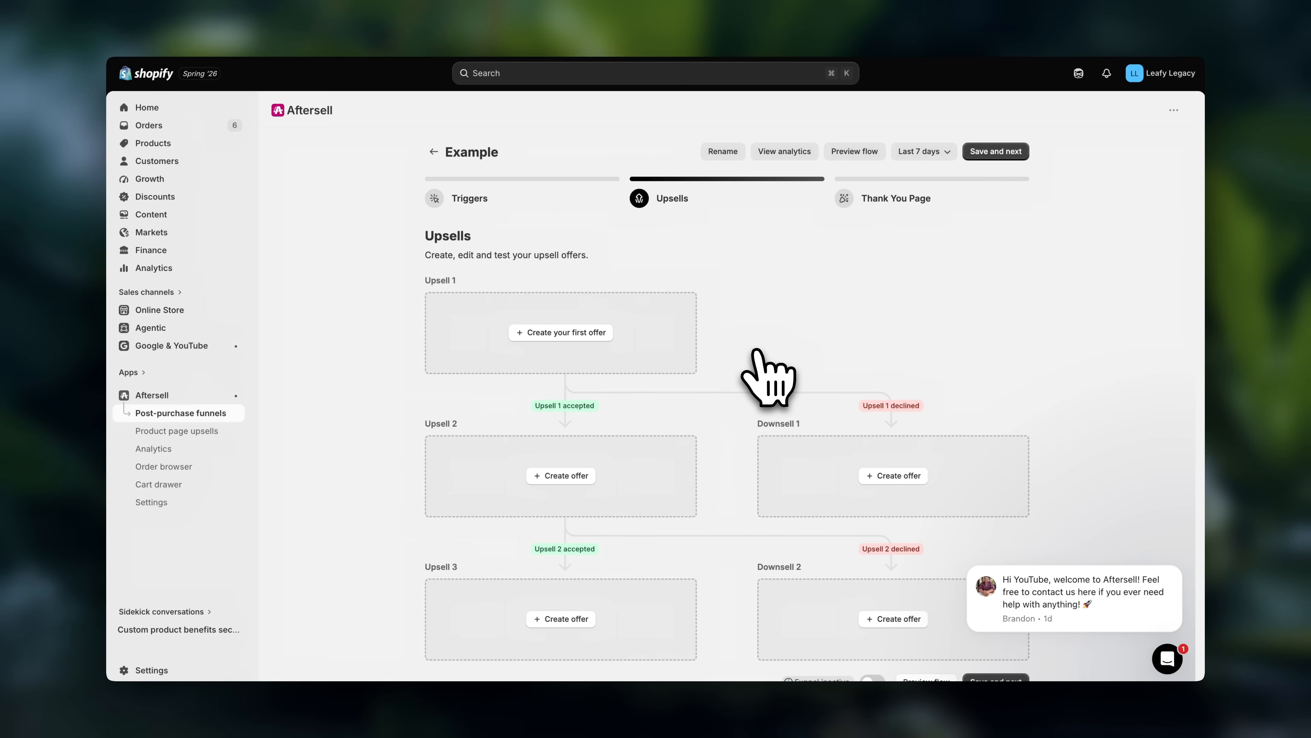
- Create Upsell 1 as a single product upsell offering the specific product Automatic Flower Waterer Gardening Lazy Watering Sprinkler Decoration
click(576, 334)
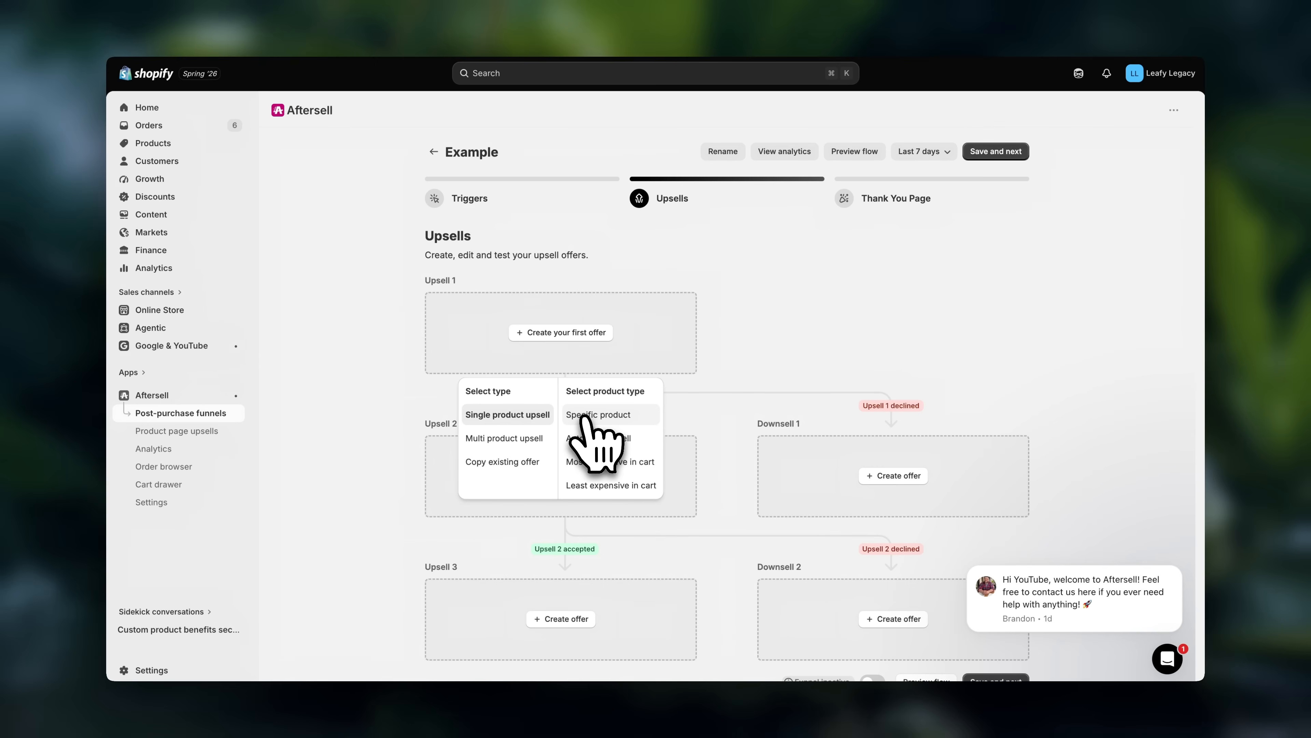
click(632, 416)
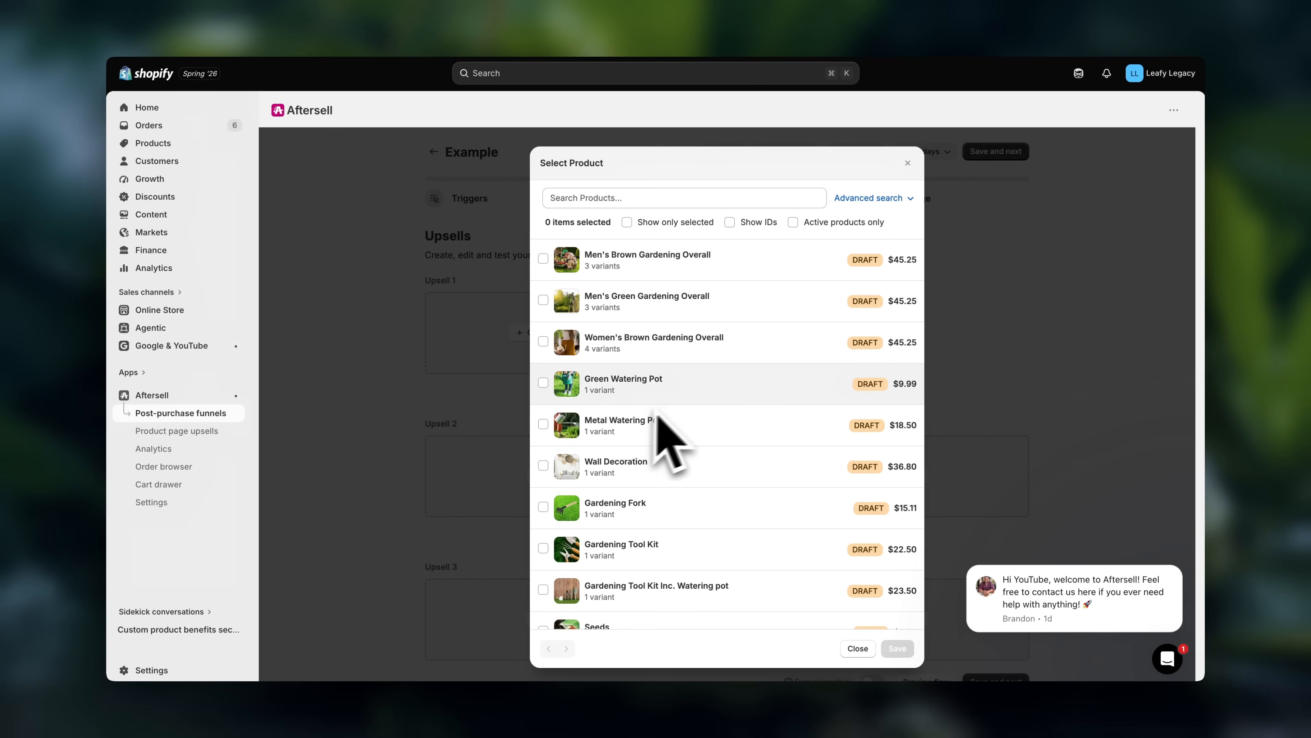
scroll(778, 408, down, 10)
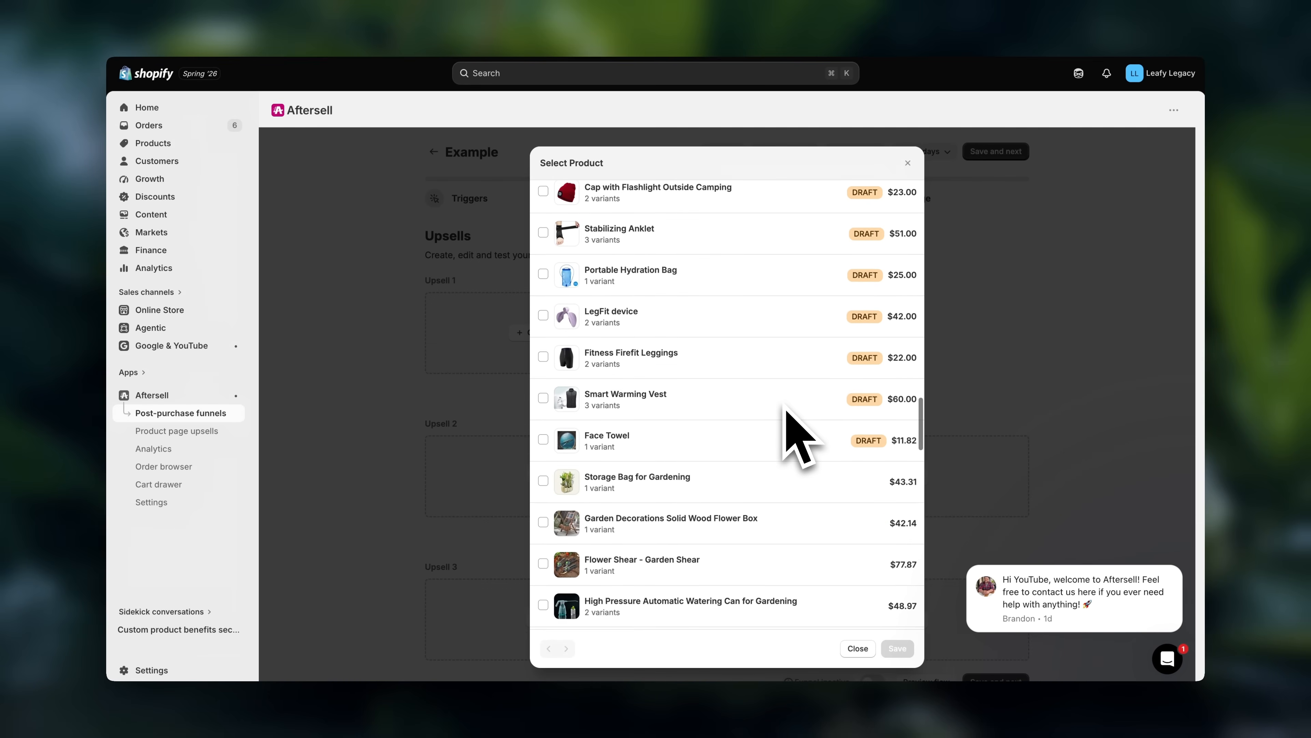
scroll(784, 408, down, 5)
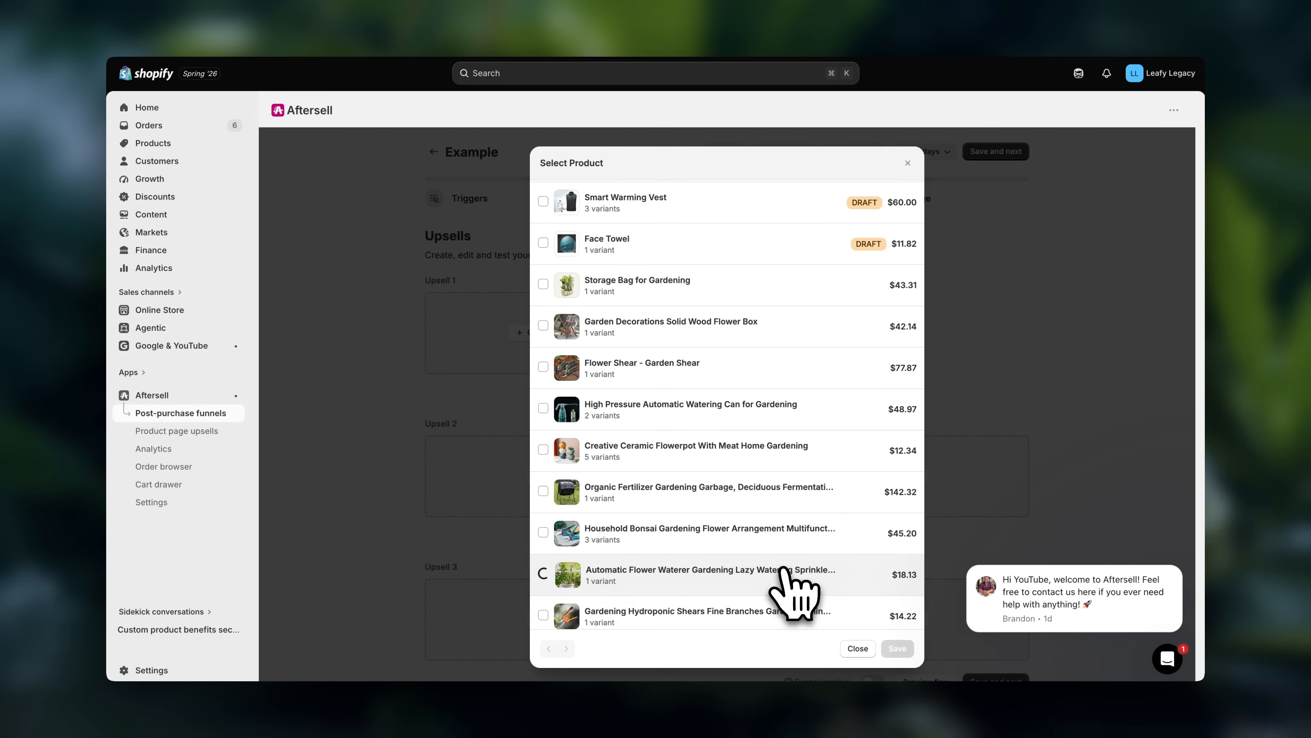
click(897, 648)
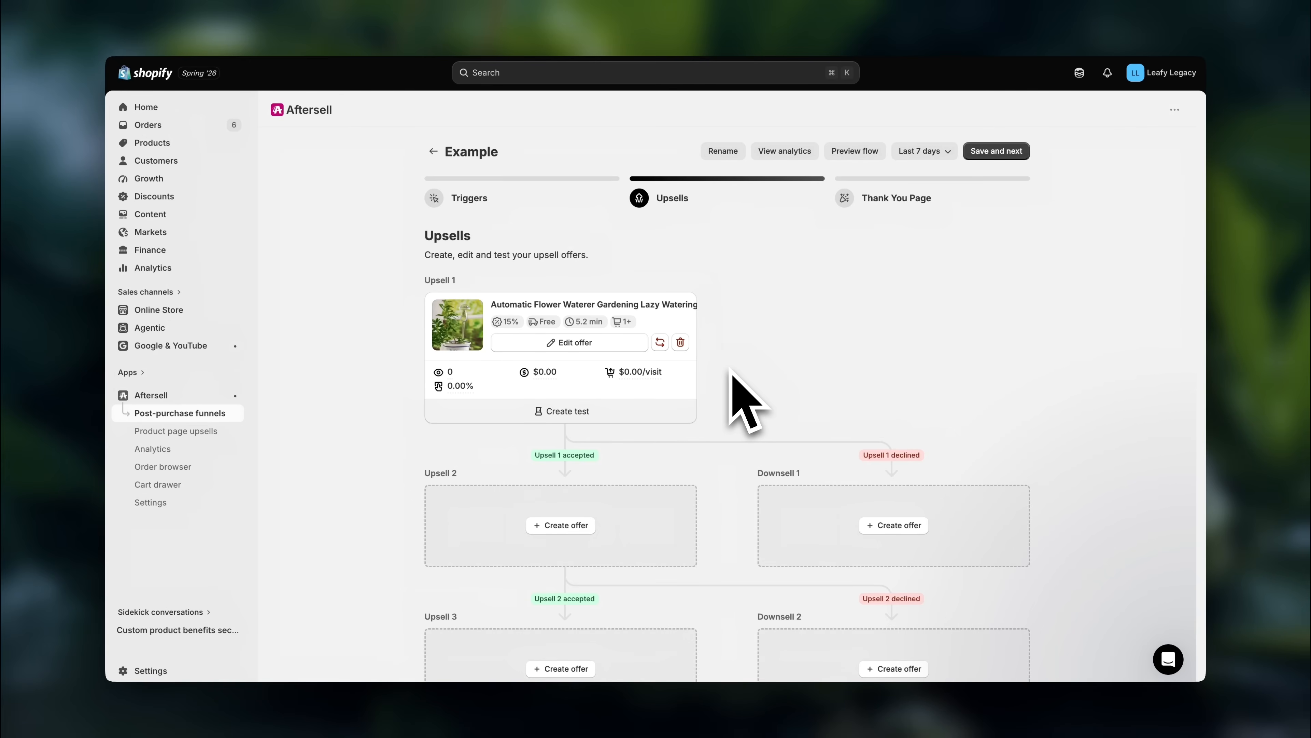
- Edit the Upsell 1 offer's text heading to read "Special Deal: {discount} OFF"
click(573, 343)
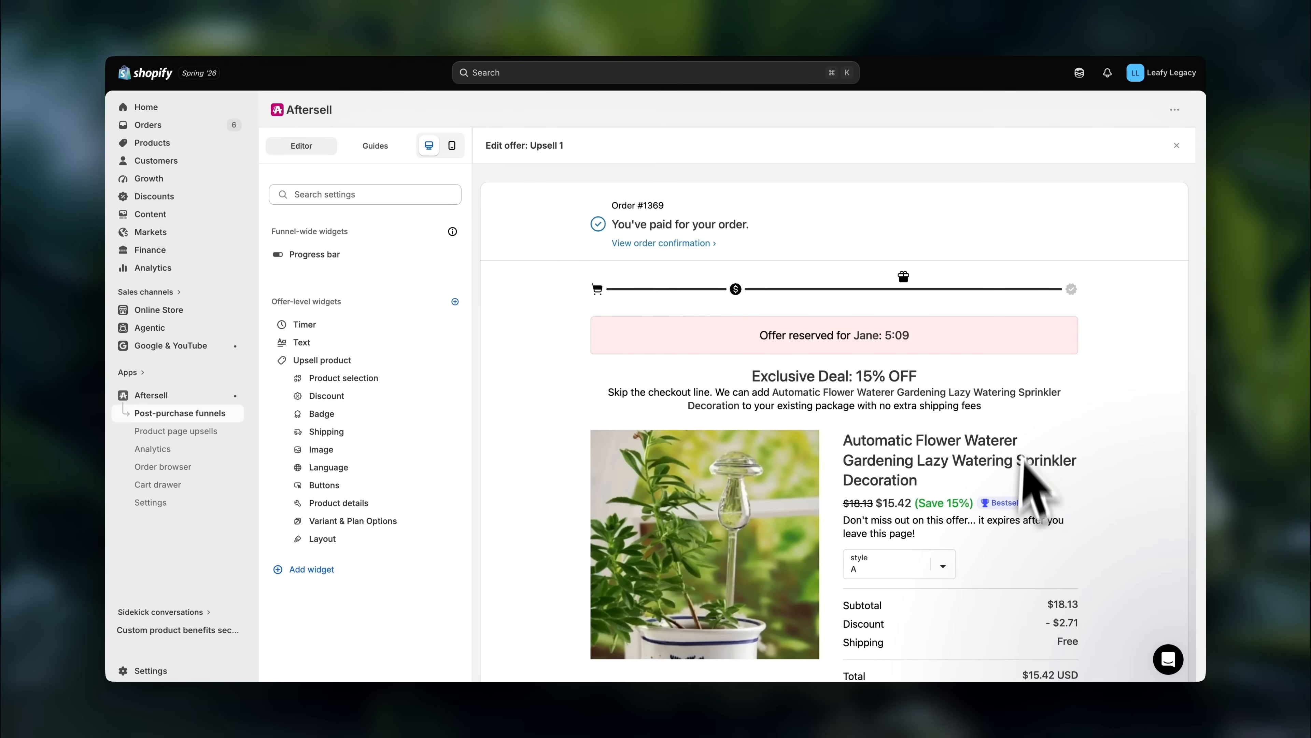
scroll(1001, 567, down, 2)
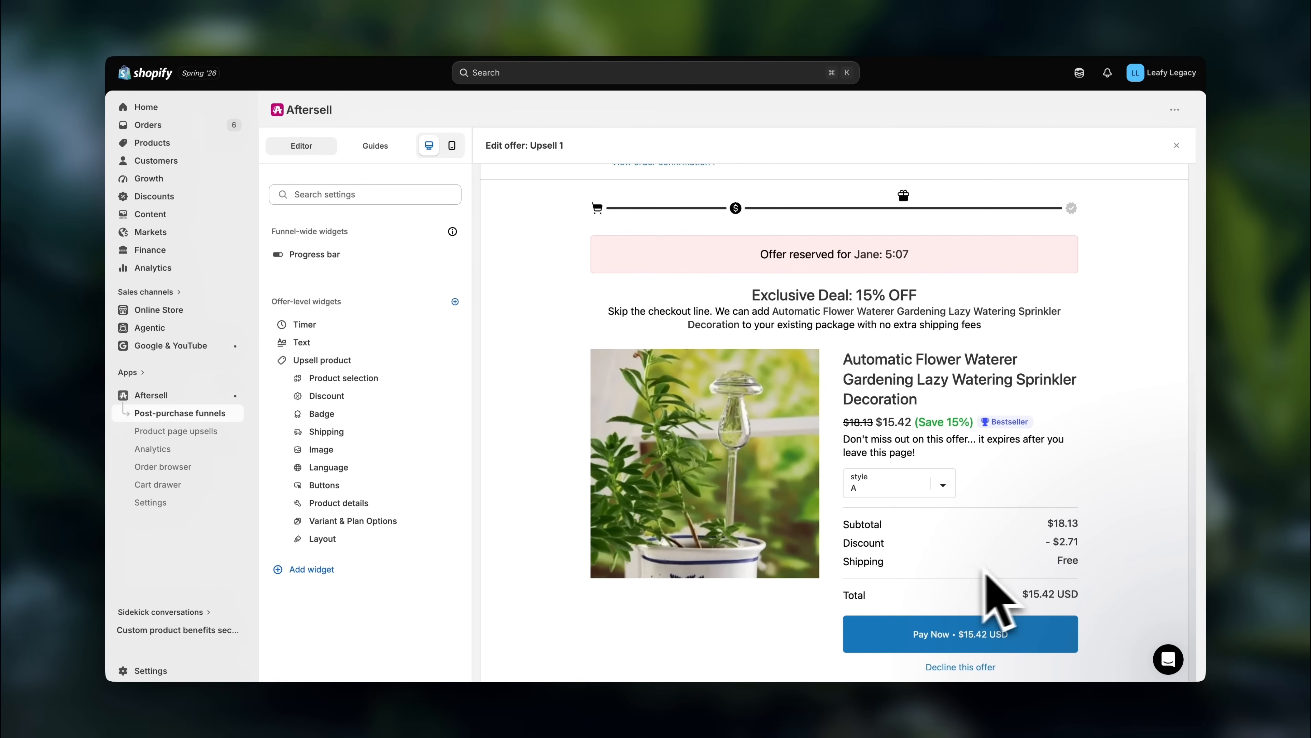
click(395, 342)
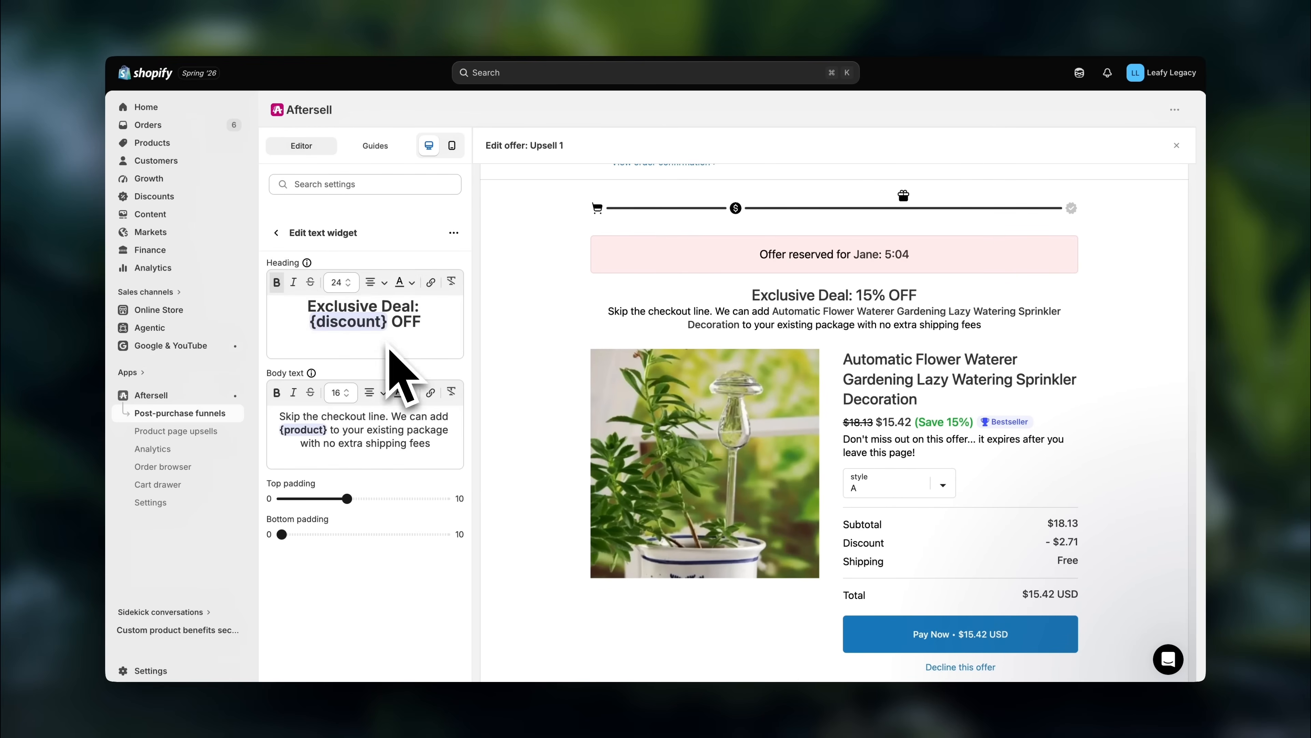
drag(377, 310, 309, 309)
text(Special)
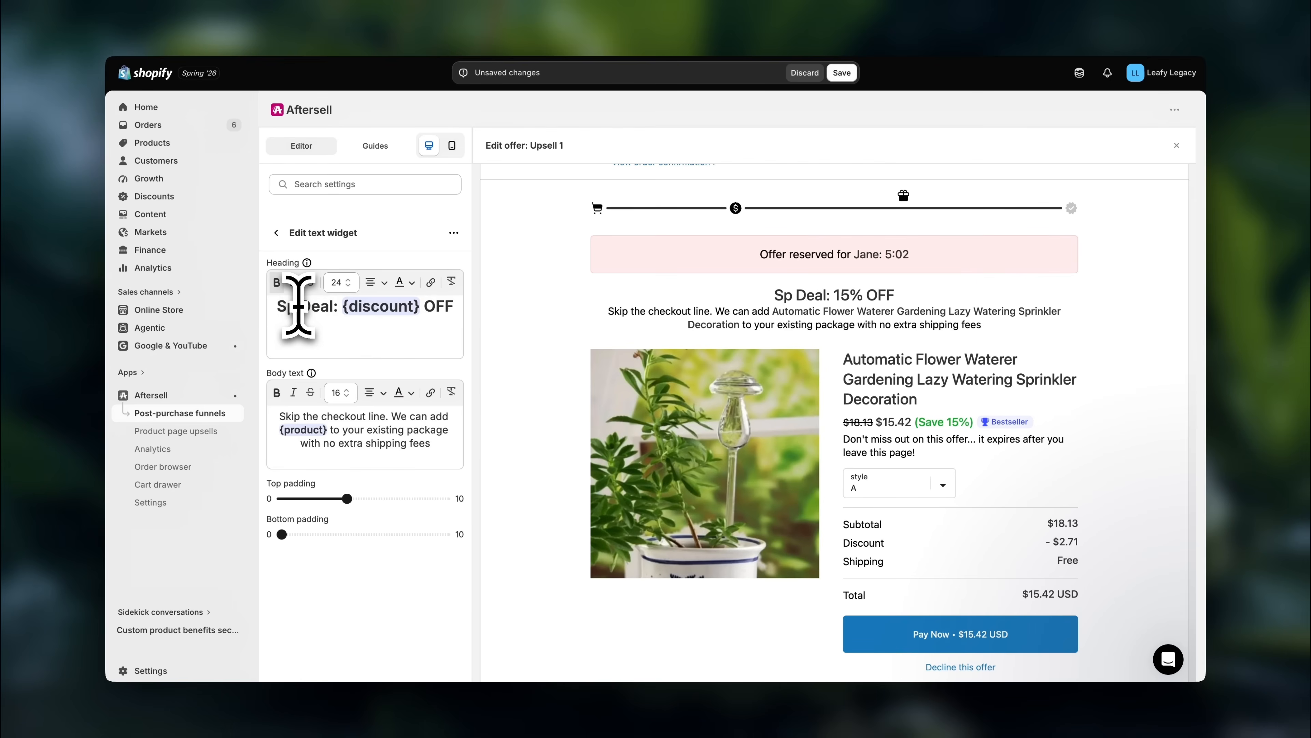
click(276, 232)
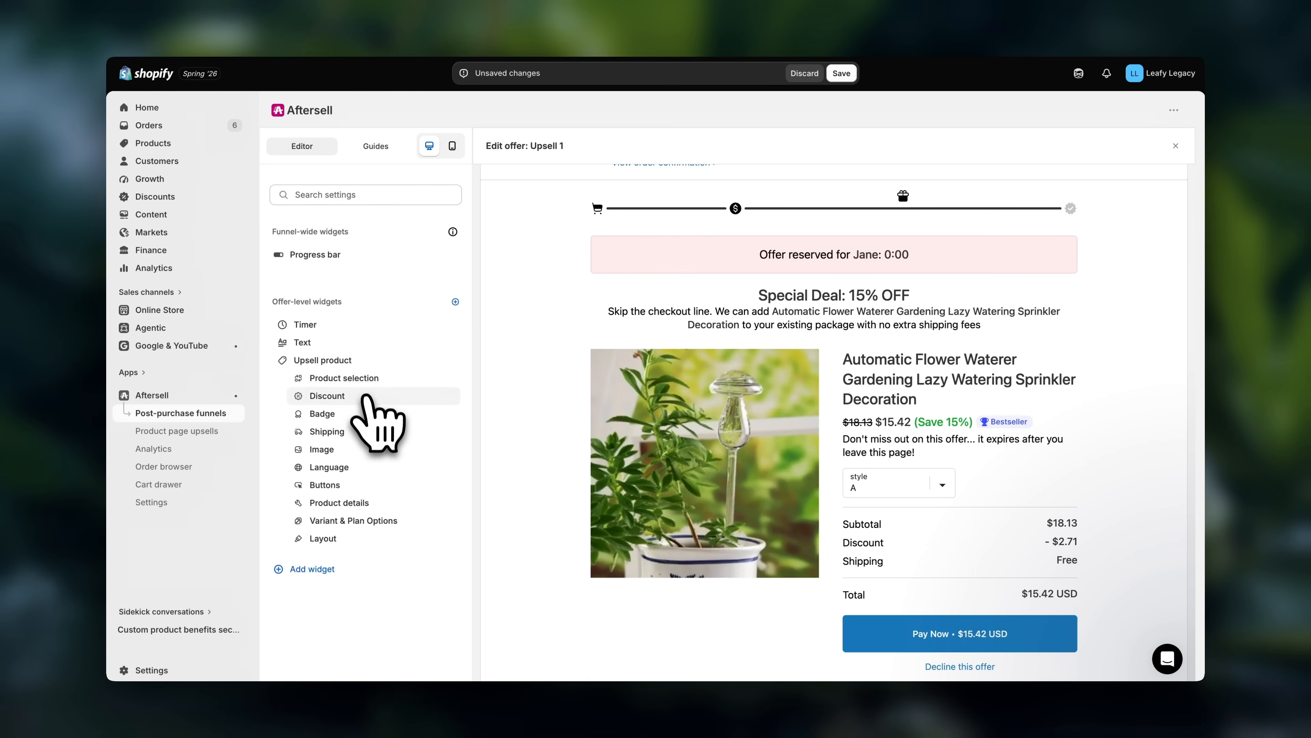
- Set the upsell product's discount value to 20 % off
click(368, 396)
double_click(346, 388)
text(20)
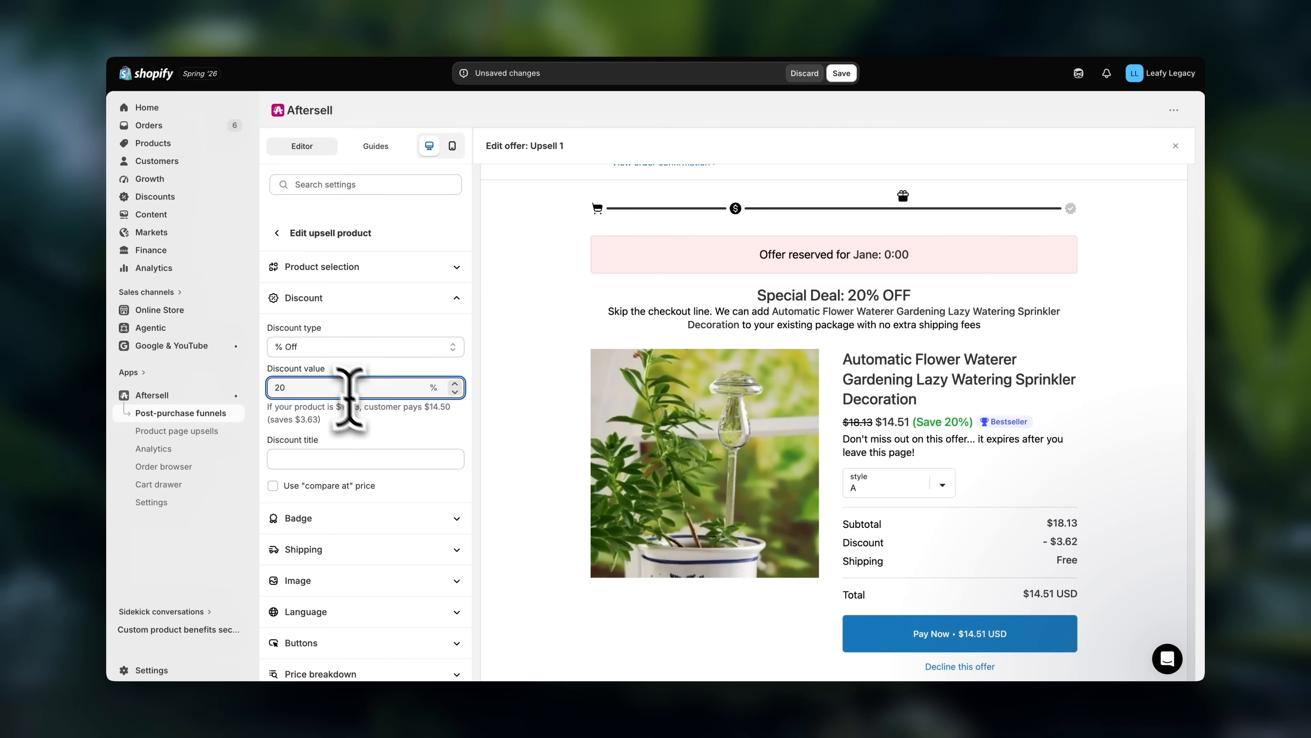
click(289, 234)
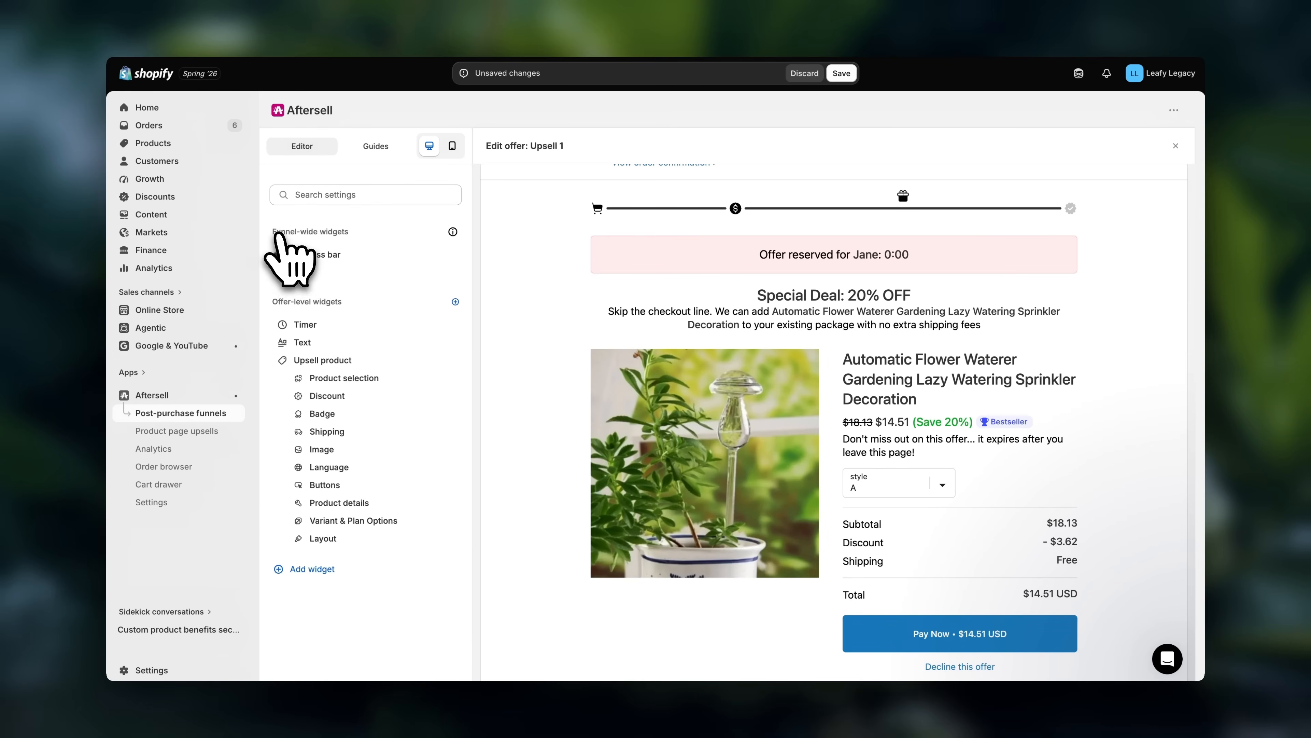
- Set the upsell product's Bestseller badge appearance to Vibrant inverse
click(353, 414)
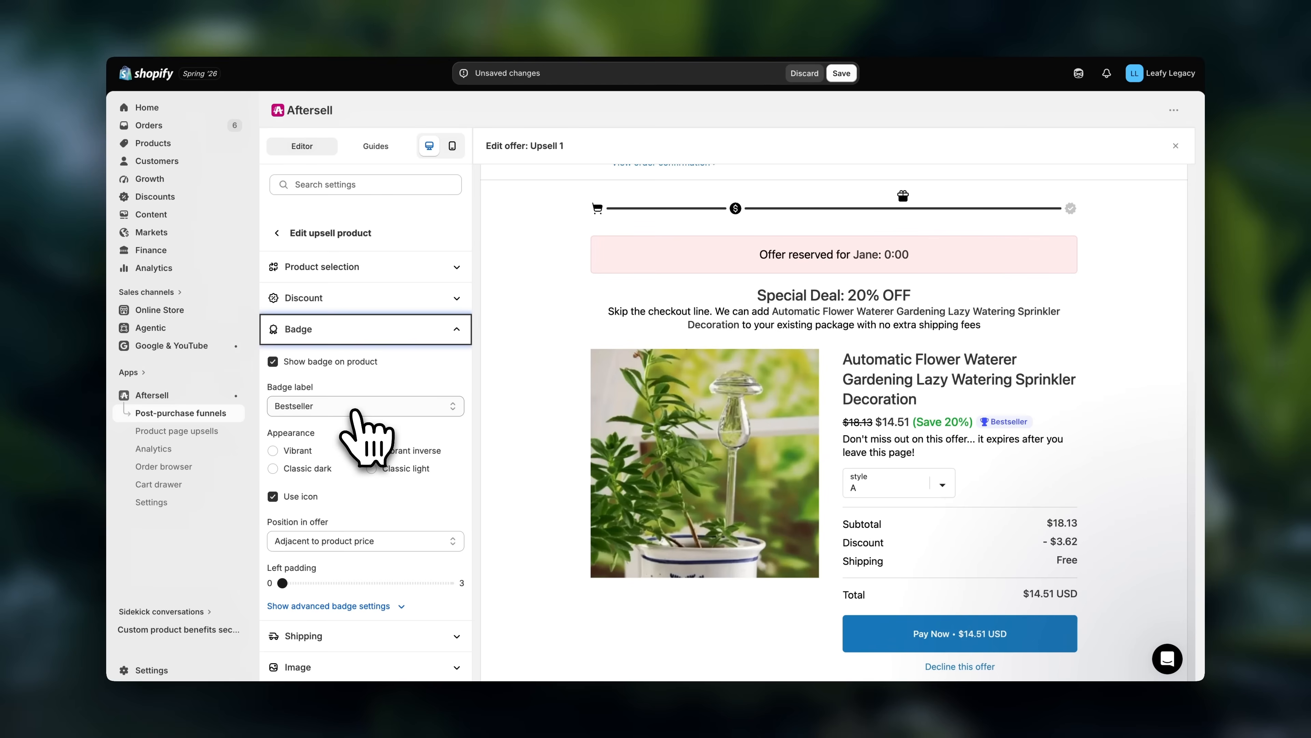
click(371, 450)
scroll(439, 519, down, 4)
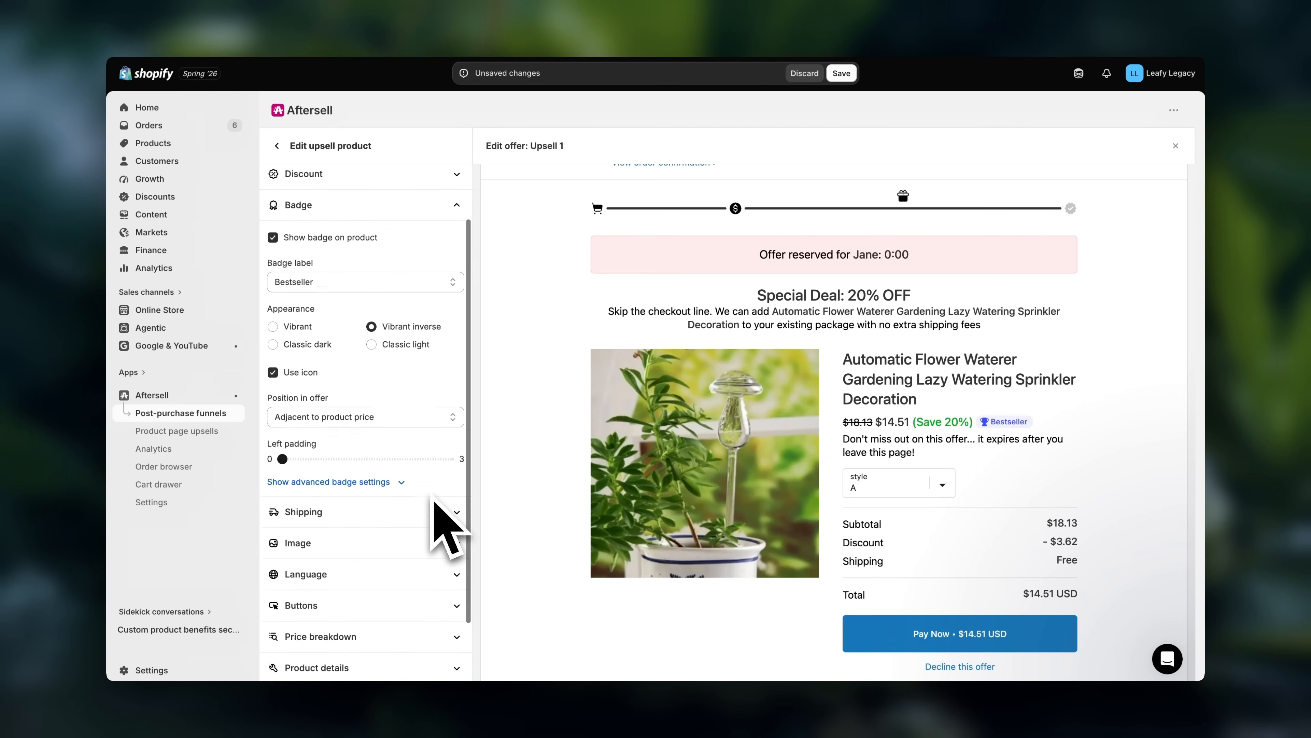
- Examine the upsell product's detail settings, including the reviews rating, star colors and product title
click(408, 580)
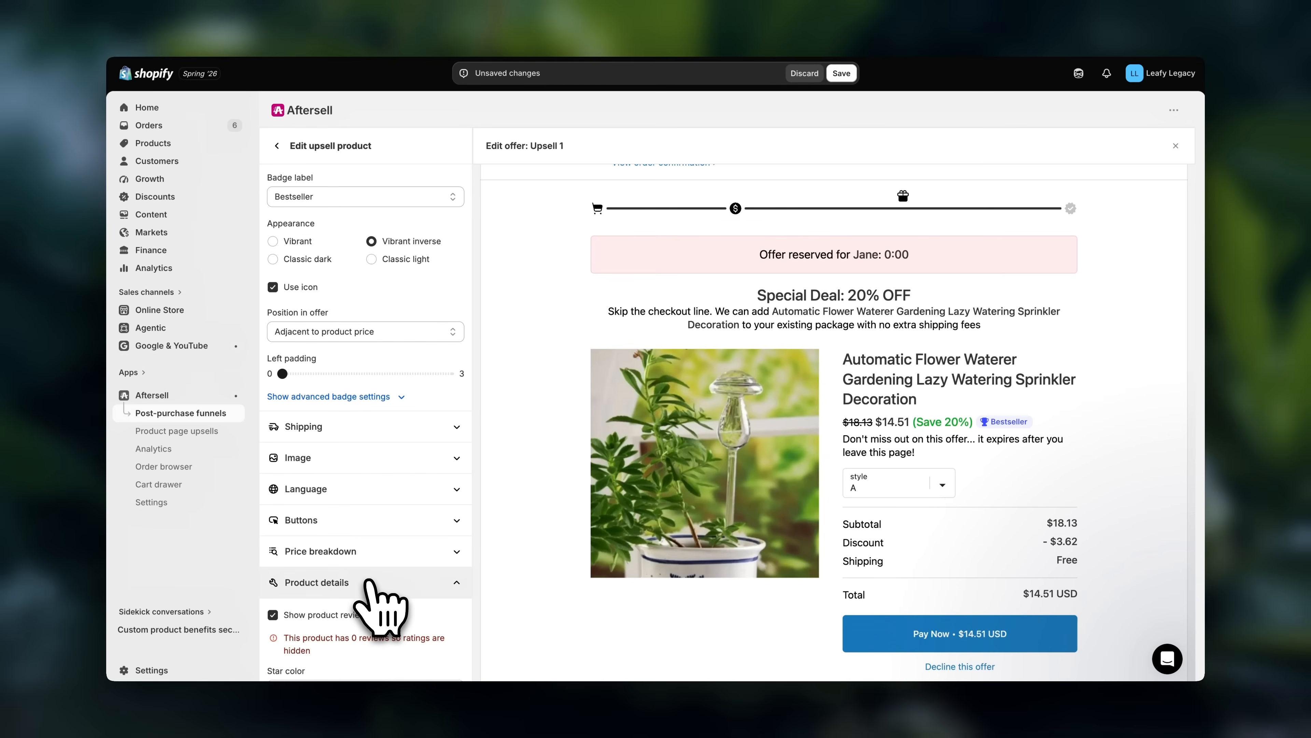
scroll(413, 606, down, 3)
scroll(371, 584, down, 3)
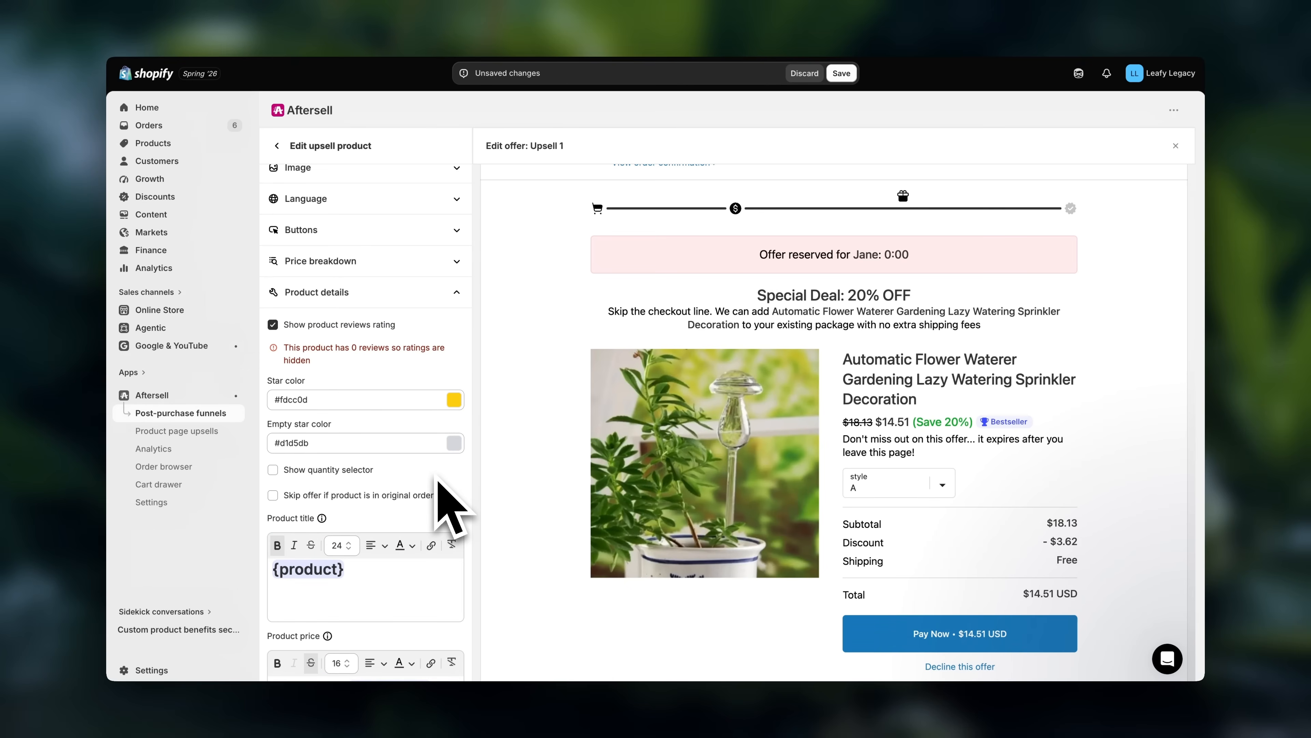
- Edit the upsell product's offer description to read "Complete your plant care package... it expires after you leave this page!"
scroll(439, 483, down, 5)
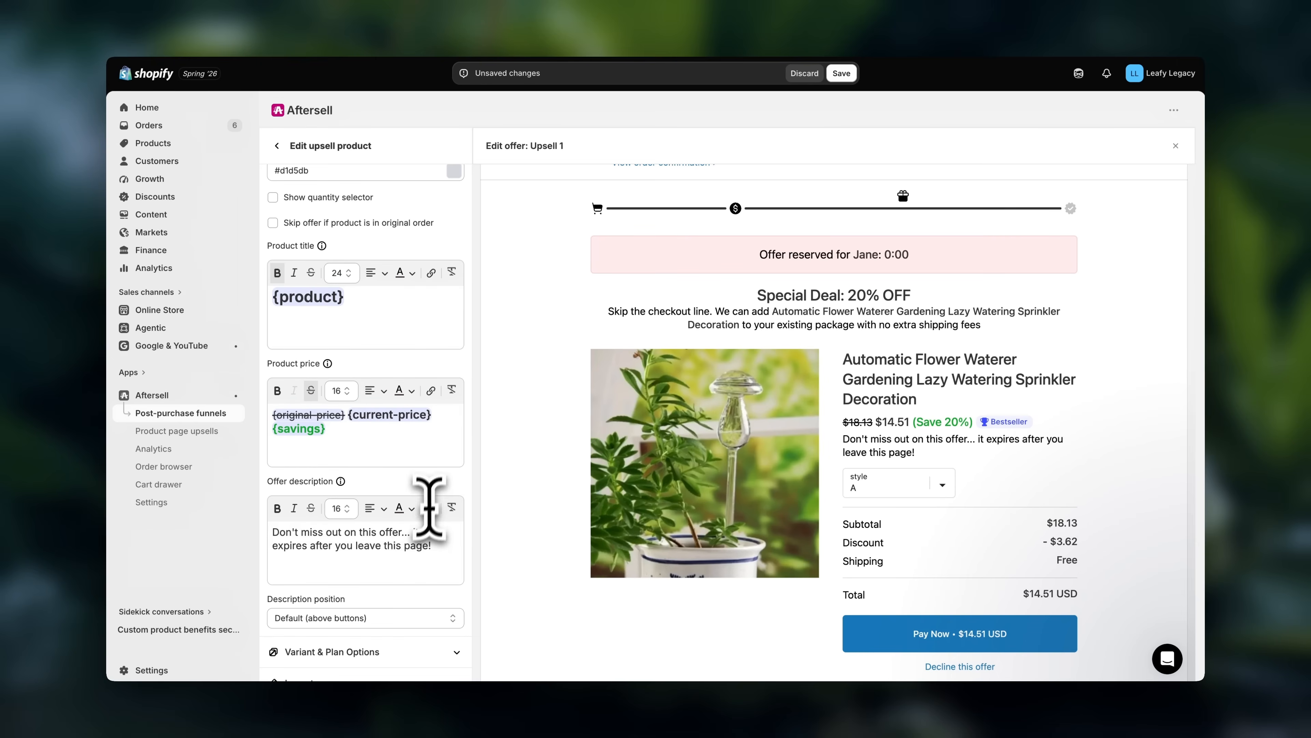
drag(402, 535, 269, 533)
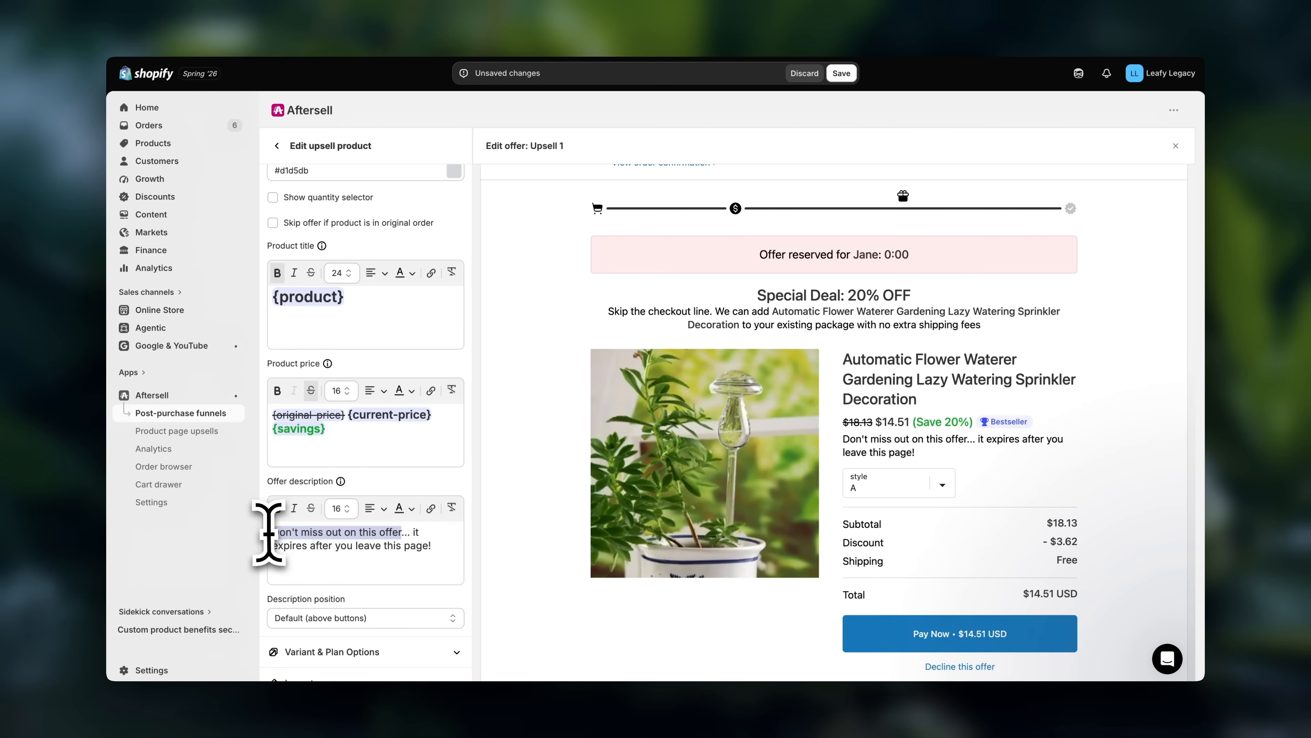
key(BackSpace)
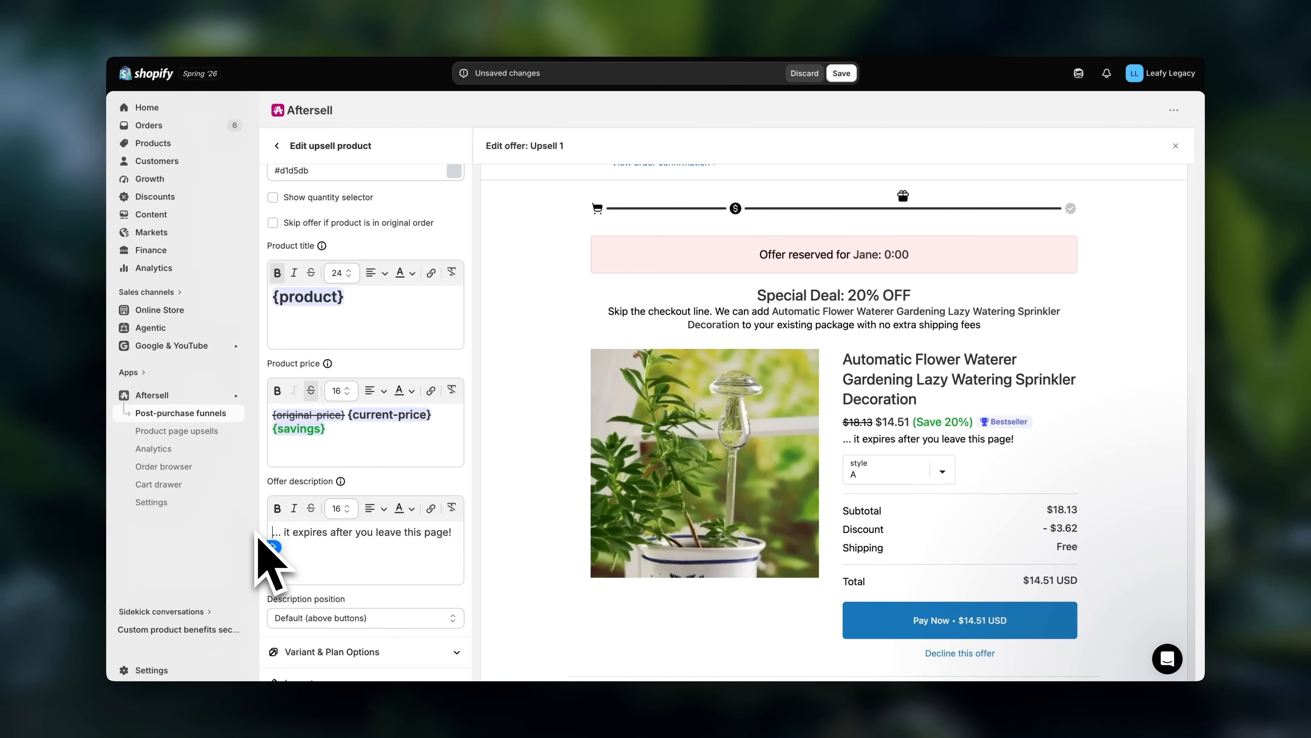
text(Complete your plant care package)
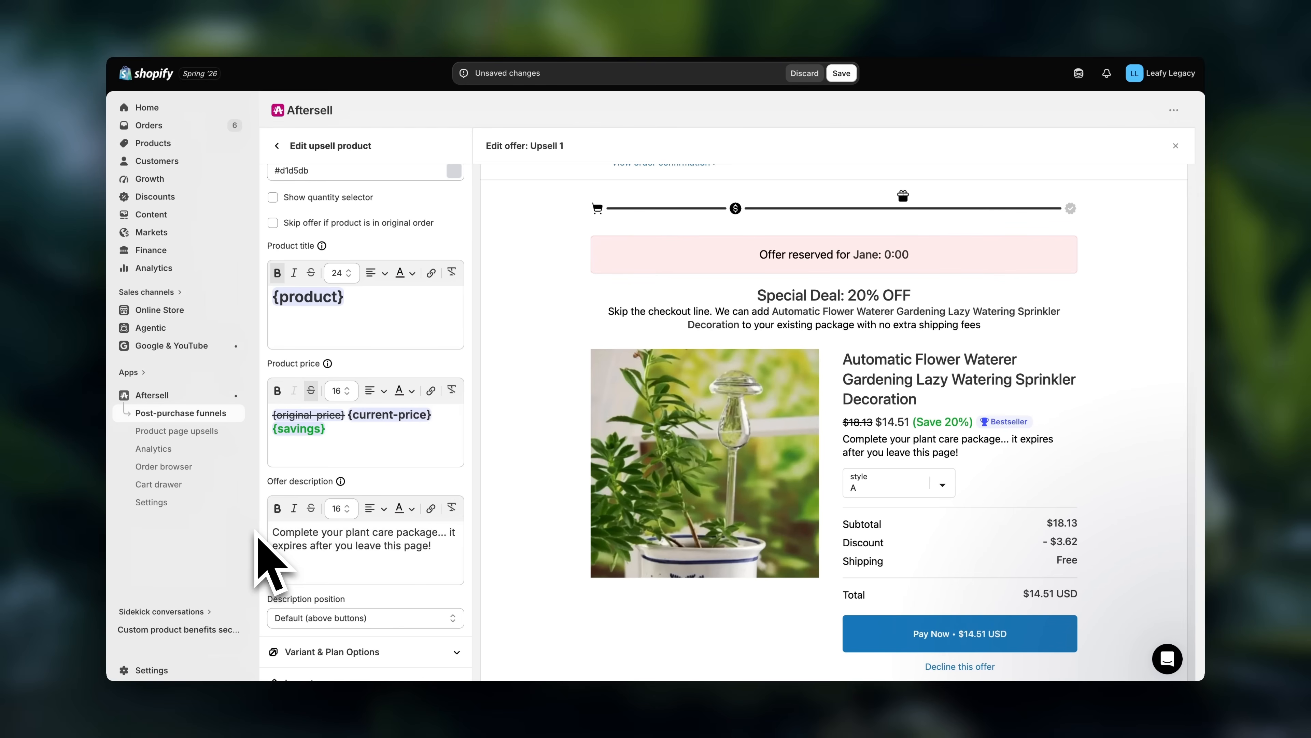
scroll(417, 597, down, 1)
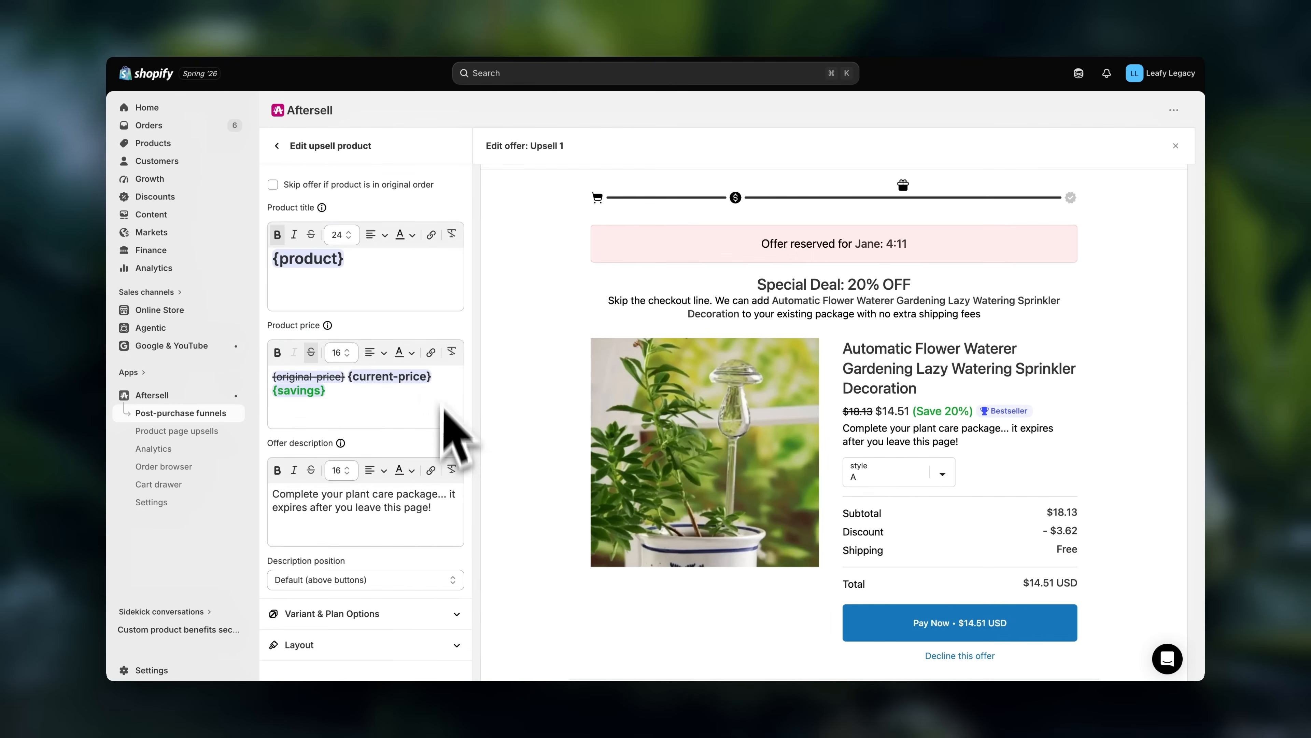
- Review the upsell product's accept and decline button settings, and close the Upsell 1 offer editor
scroll(443, 408, up, 7)
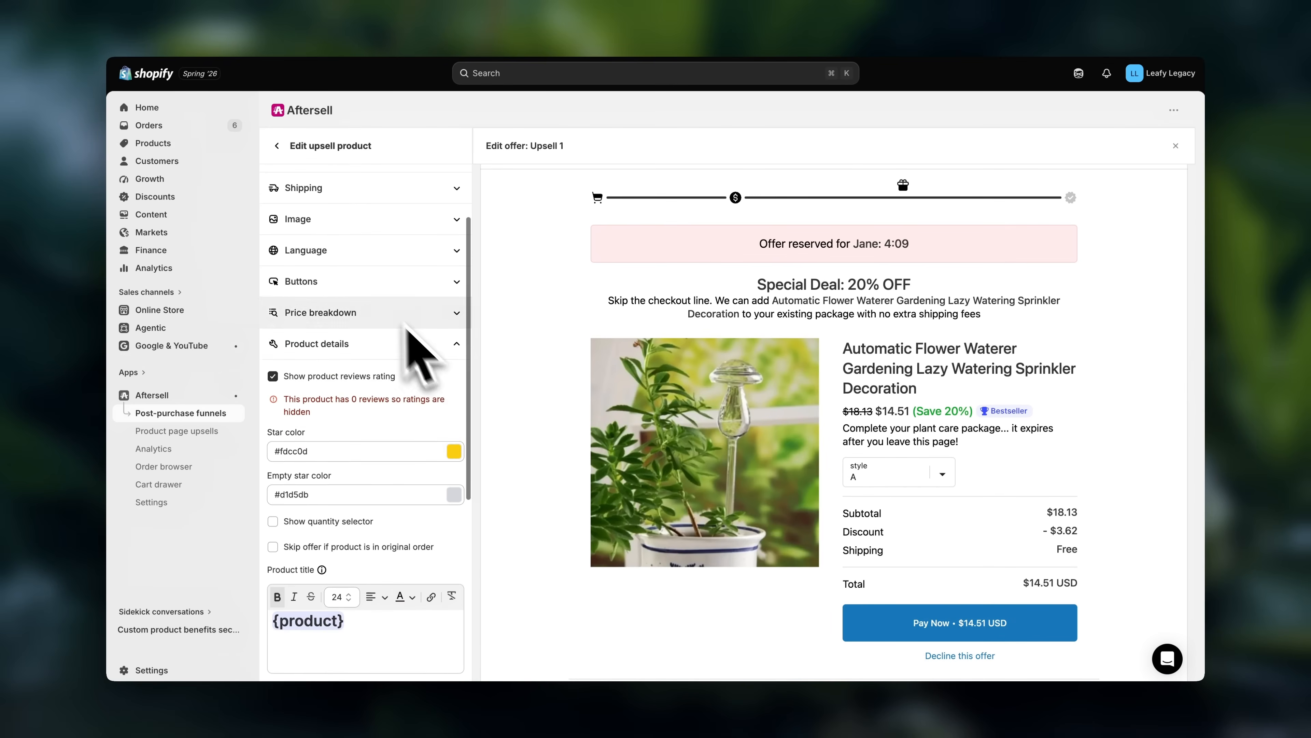
click(372, 283)
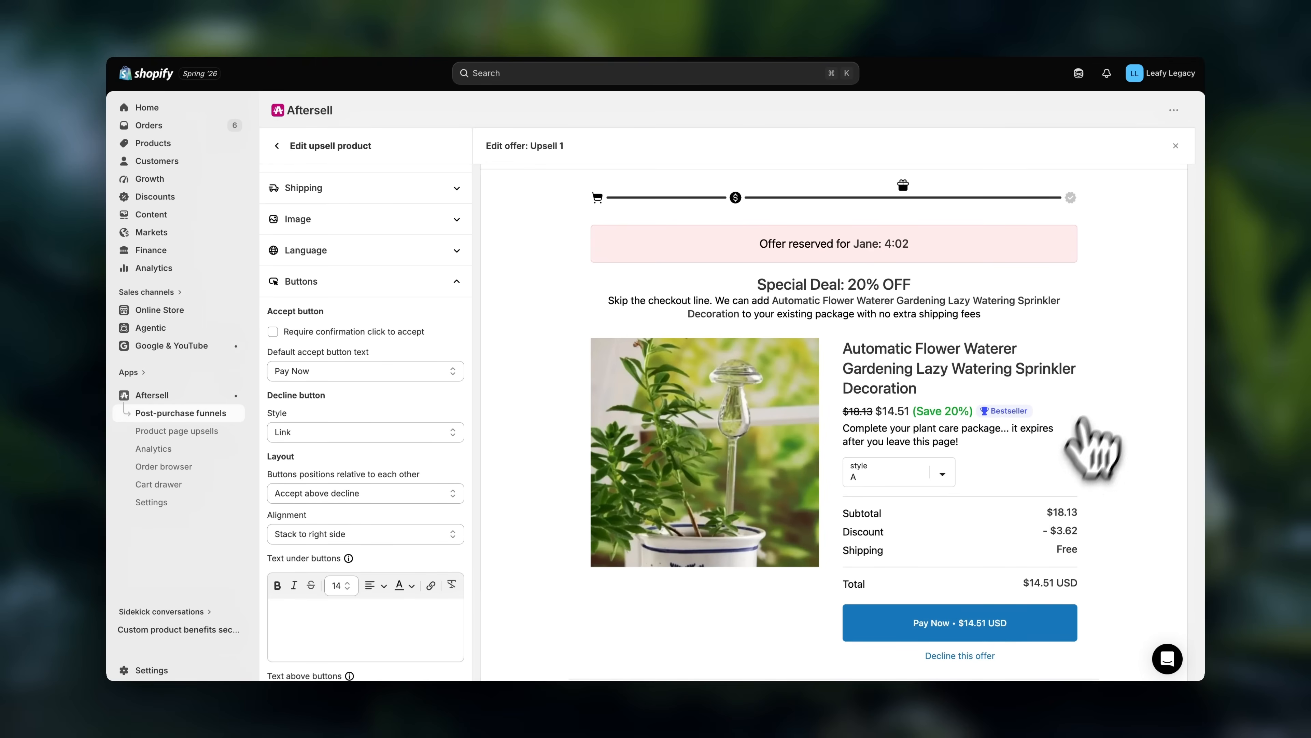
click(1175, 146)
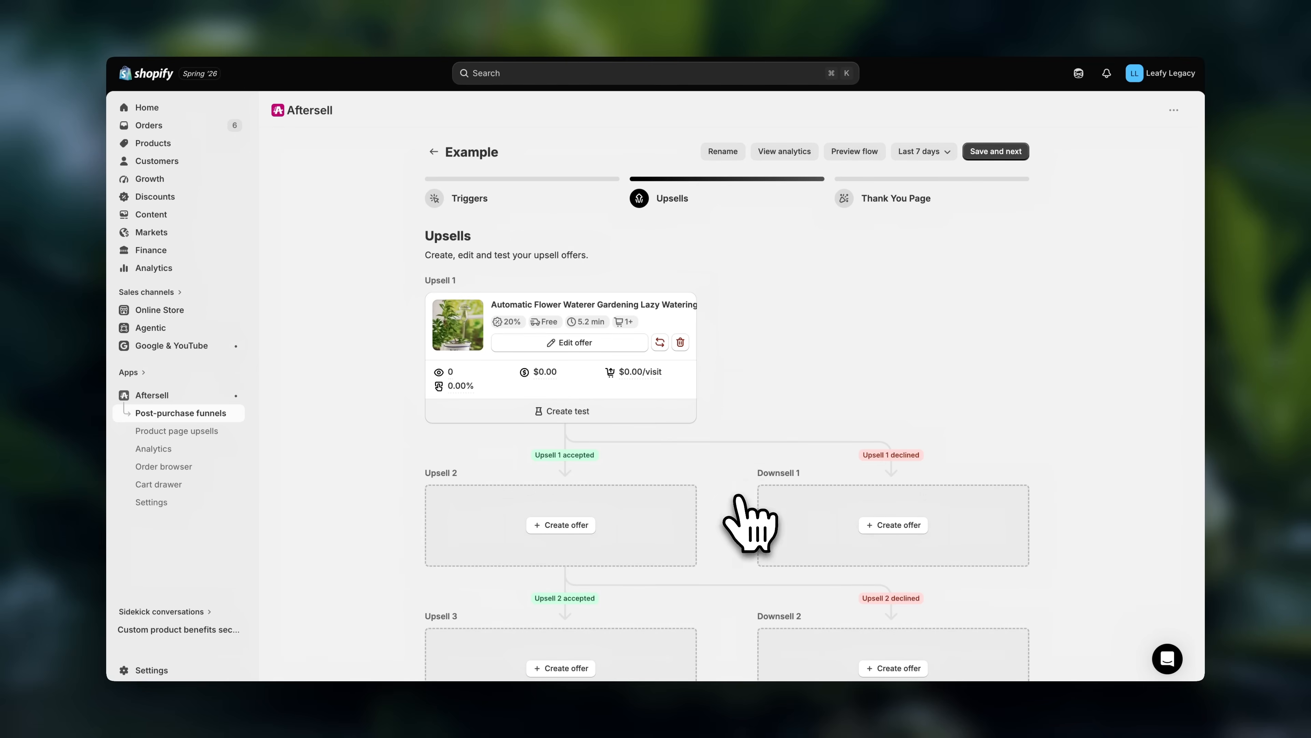
- Create a single product offer for Downsell 1 with the Soil Bag as its product
scroll(733, 481, down, 2)
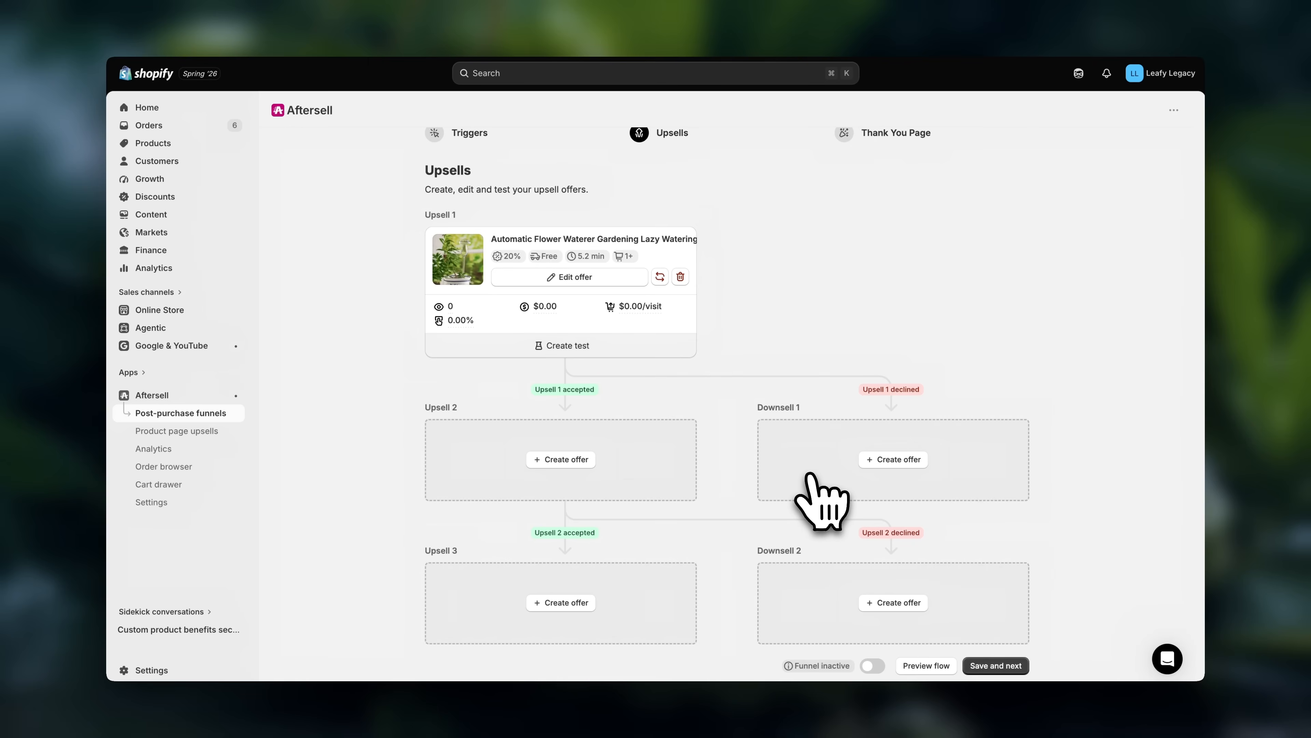
click(890, 461)
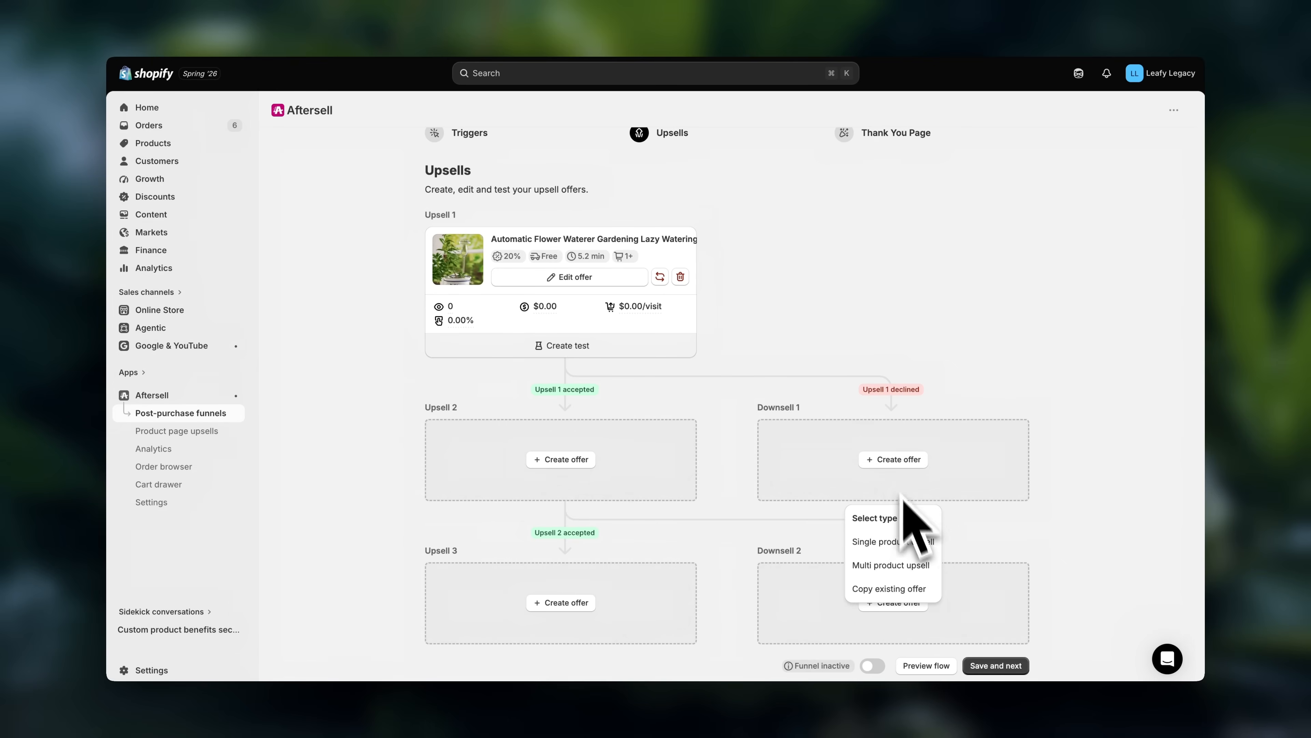
click(960, 540)
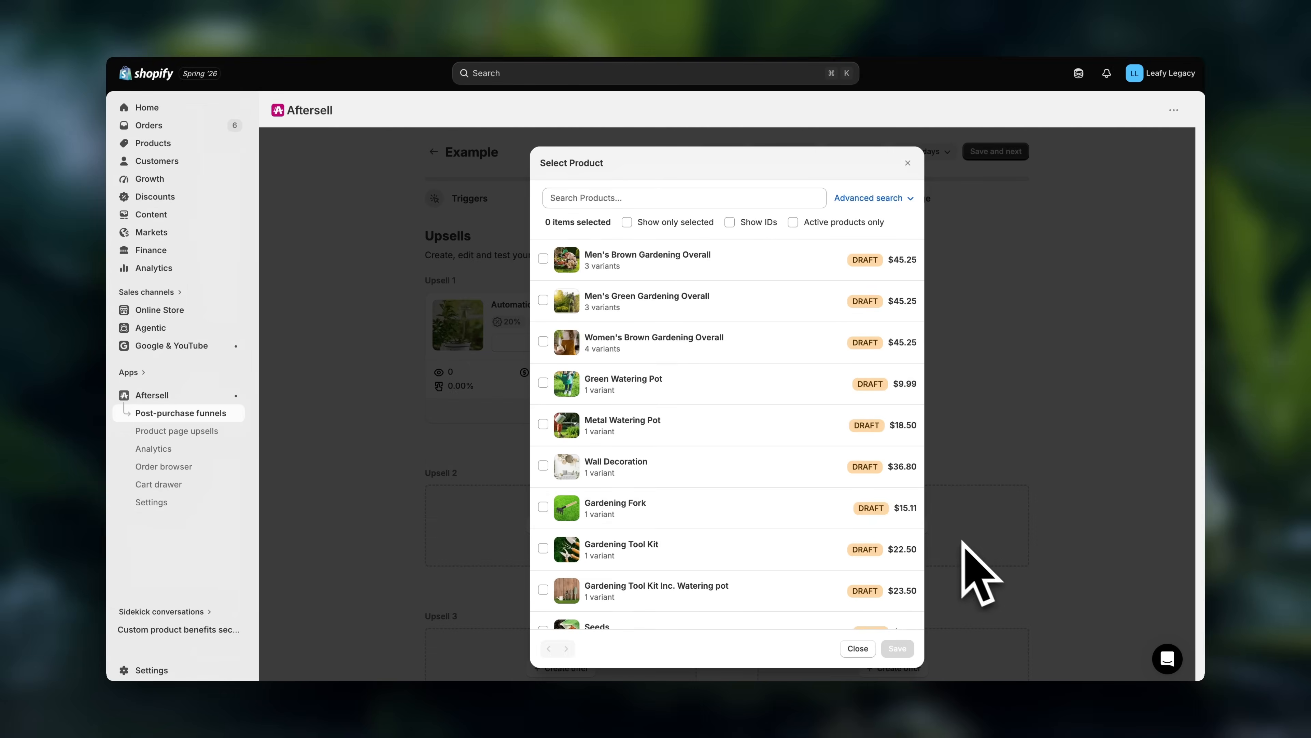
scroll(805, 444, down, 10)
scroll(775, 362, up, 2)
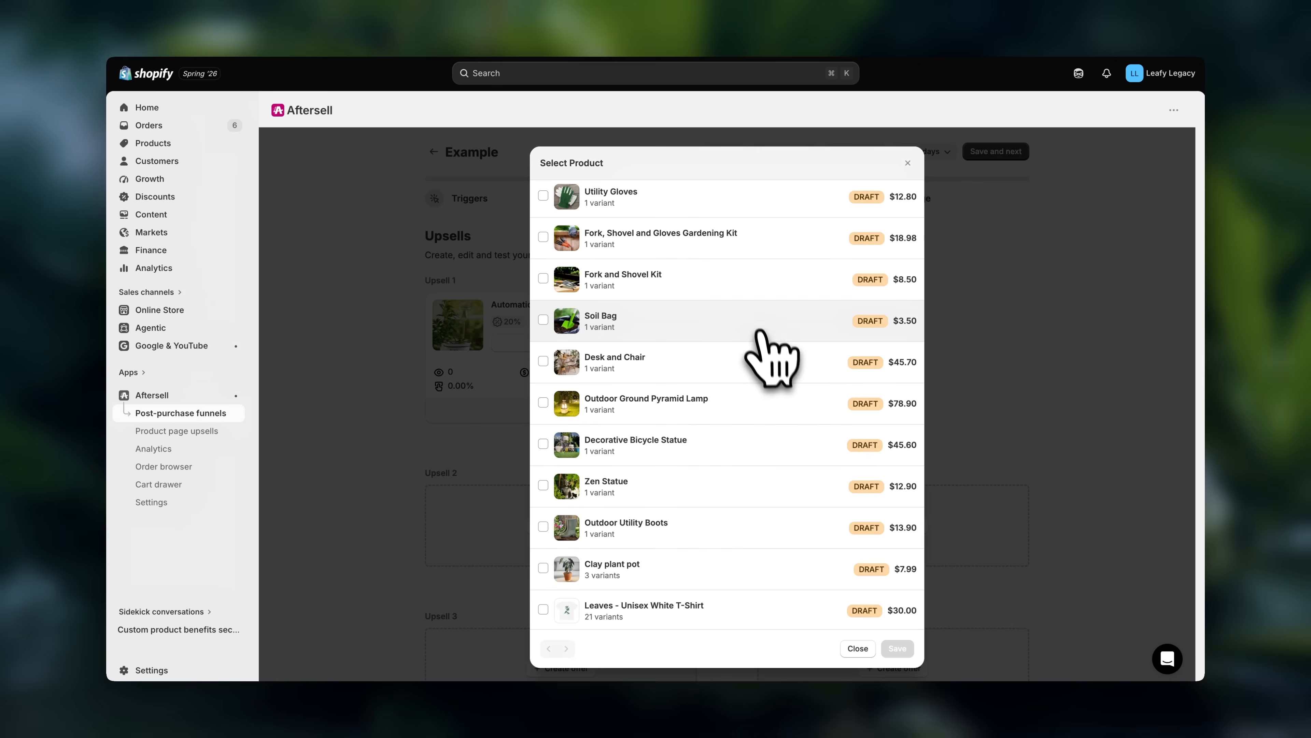
click(730, 315)
click(899, 649)
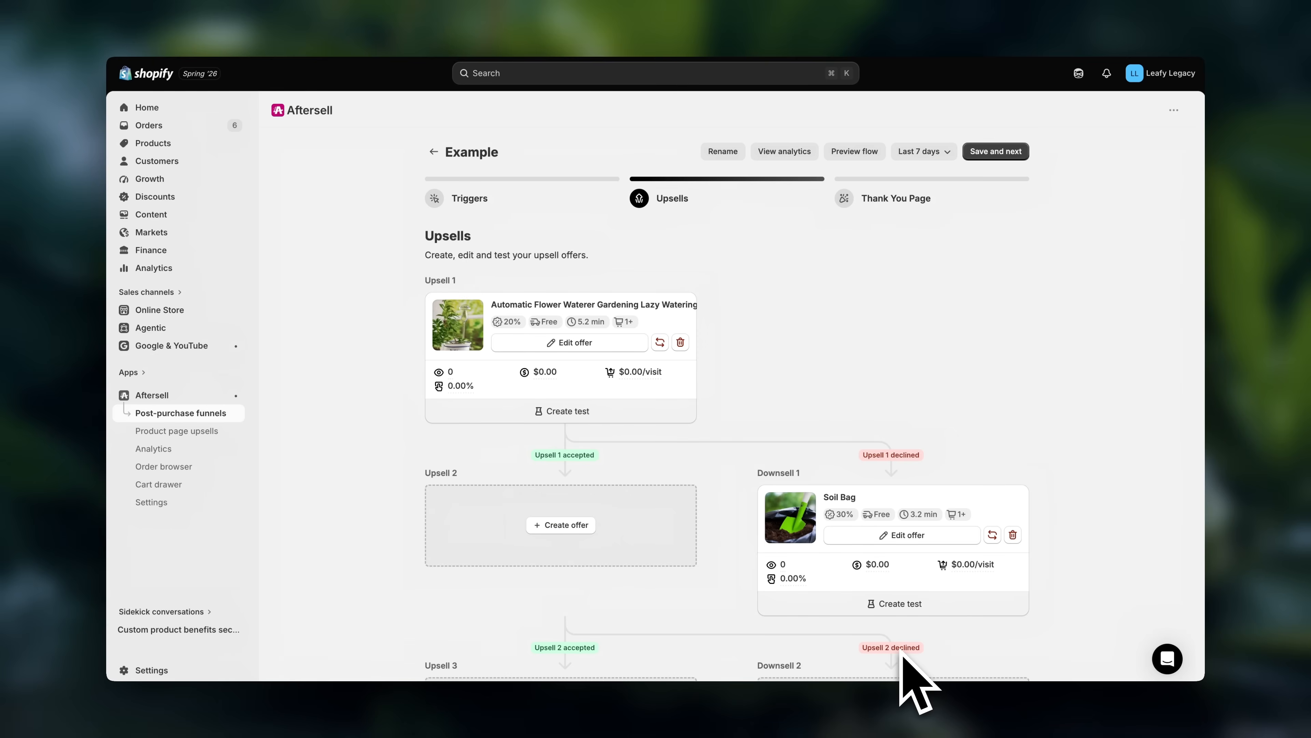
- Open the Downsell 1 offer for editing and check the Soil Bag's discount settings
click(909, 535)
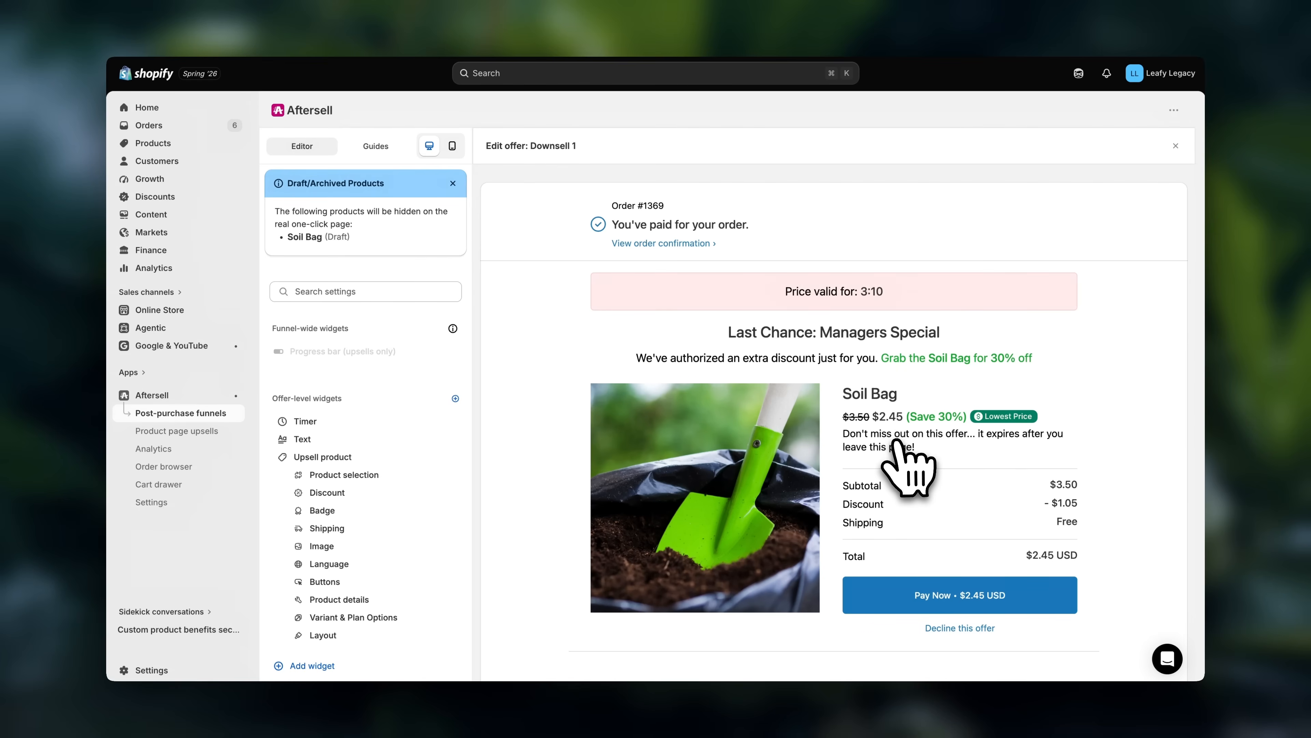
click(408, 492)
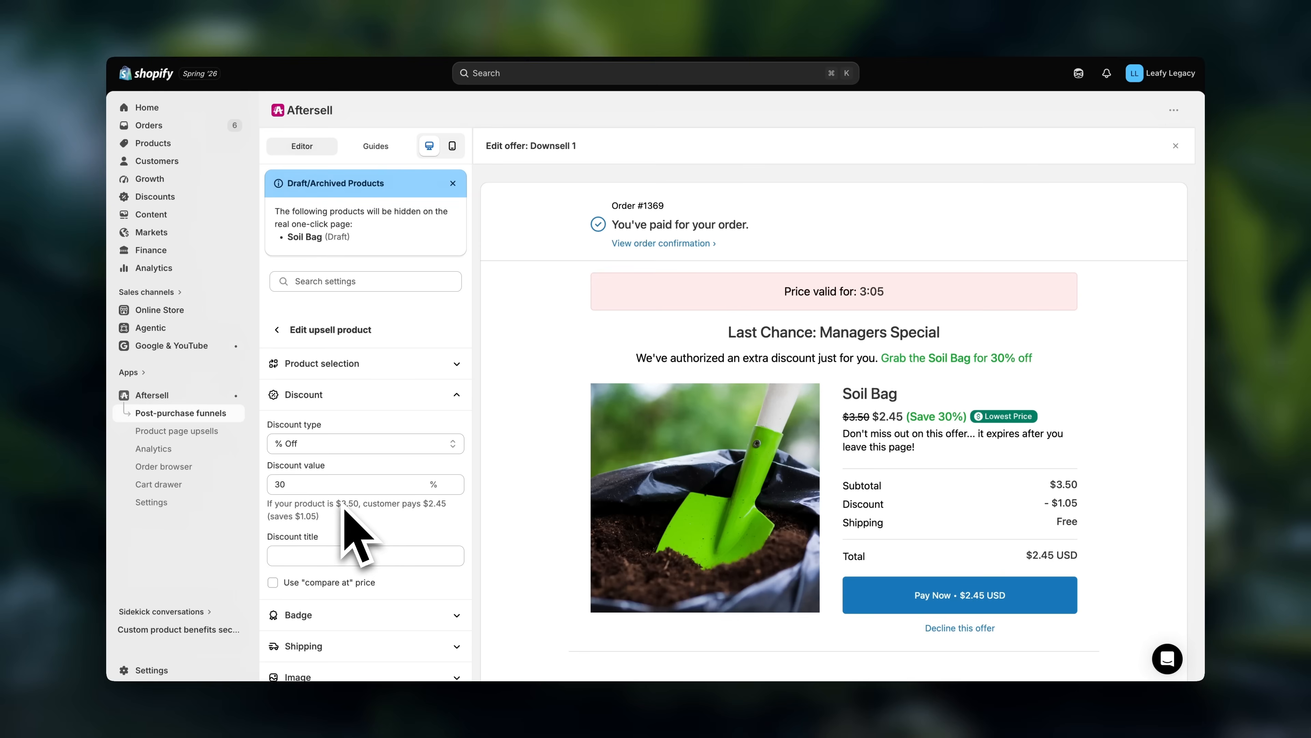
click(295, 329)
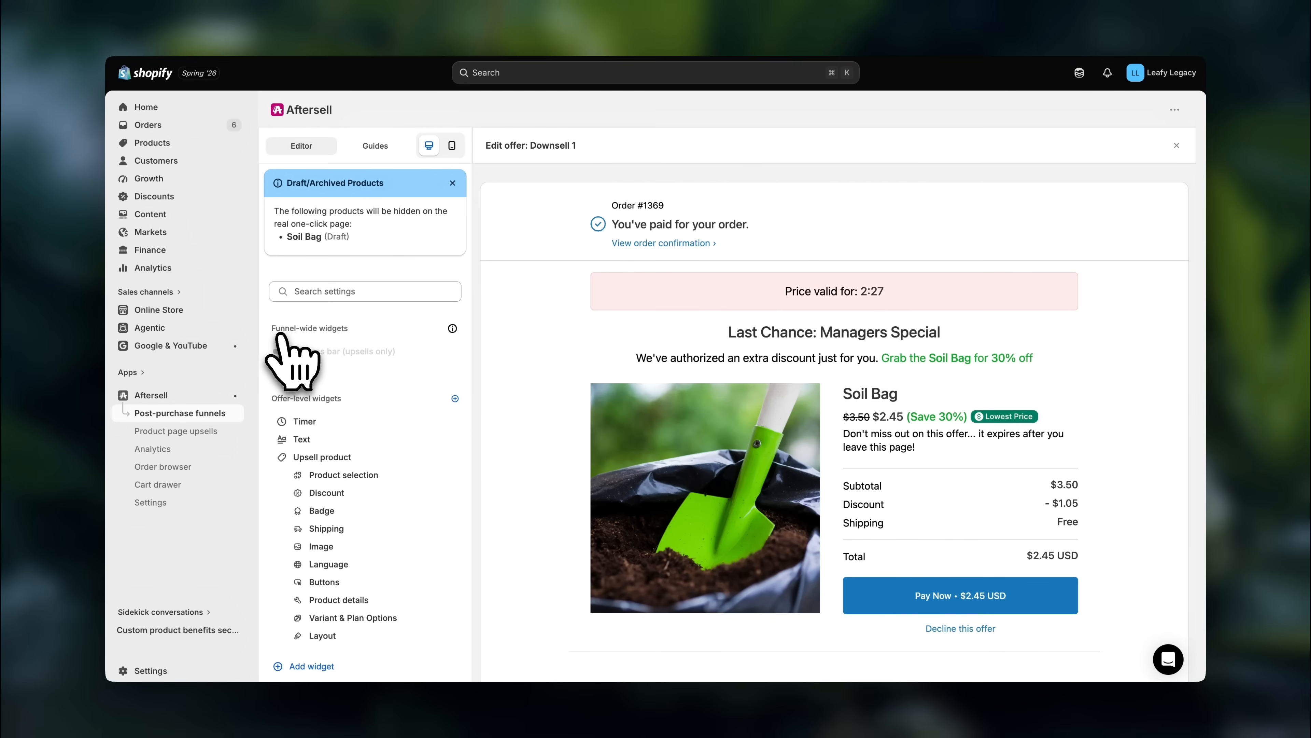
- Change the Downsell 1 text heading to "Final Chance! 30% OFF", save the offer and close its editor
click(341, 439)
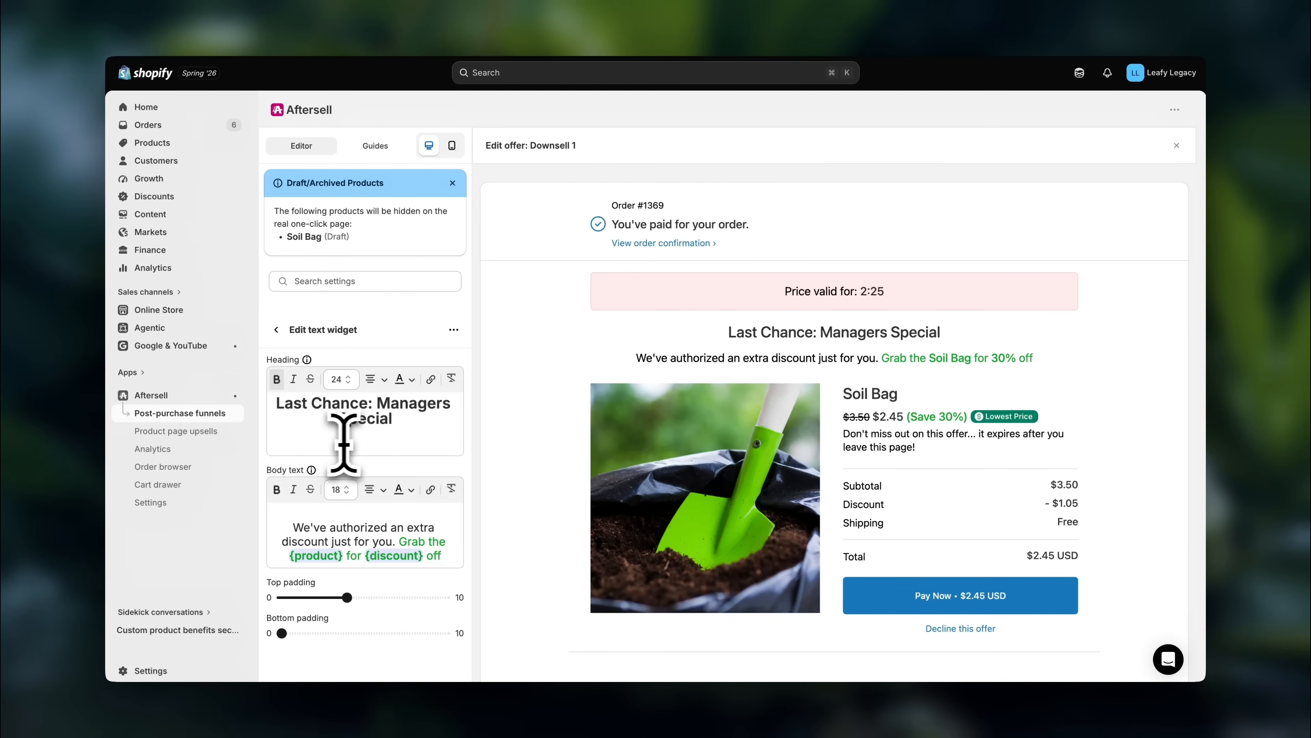
drag(403, 419, 309, 400)
text(Fin)
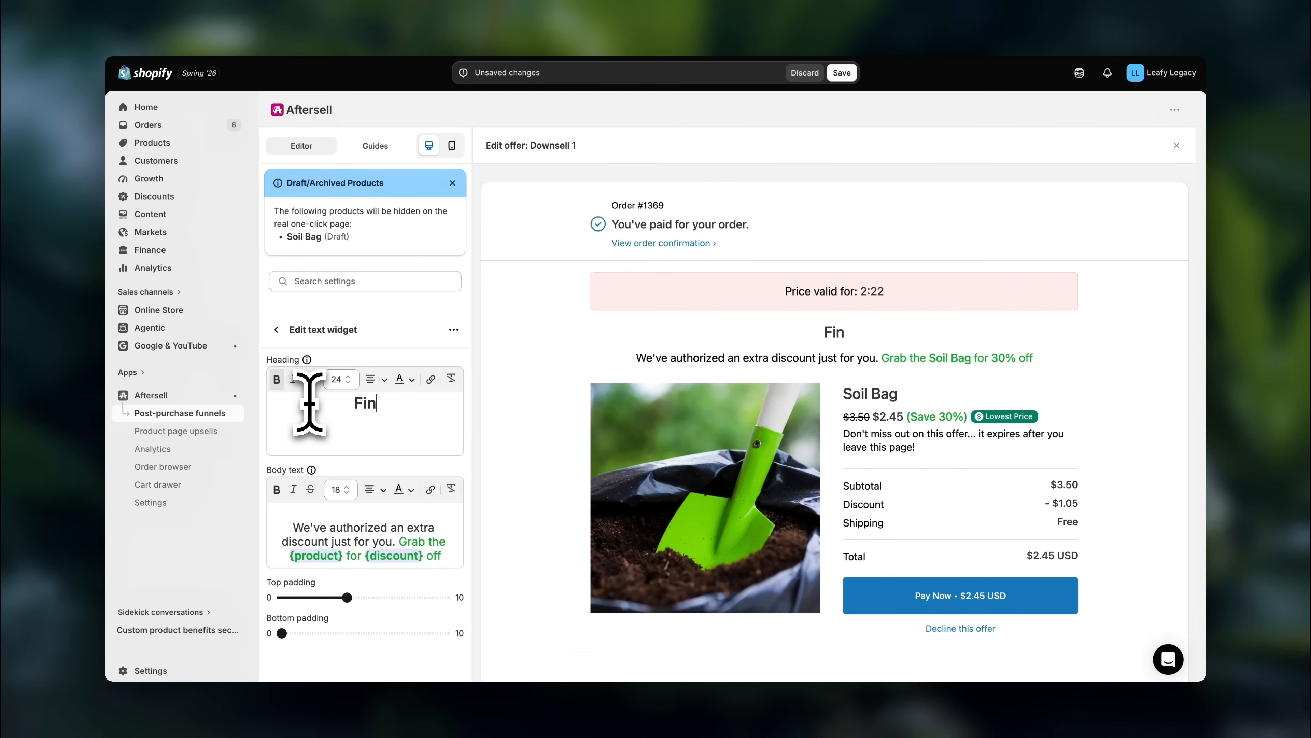
text(al Chance! 30% OFF)
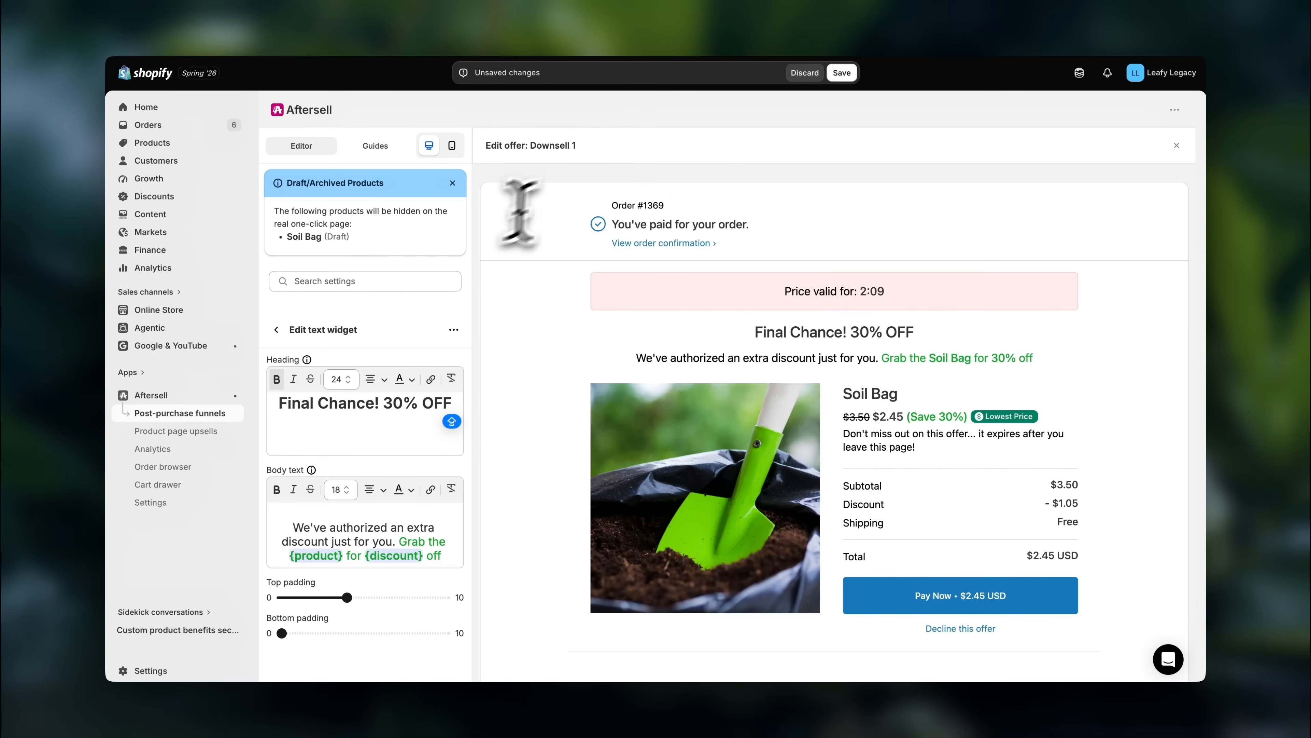
click(842, 73)
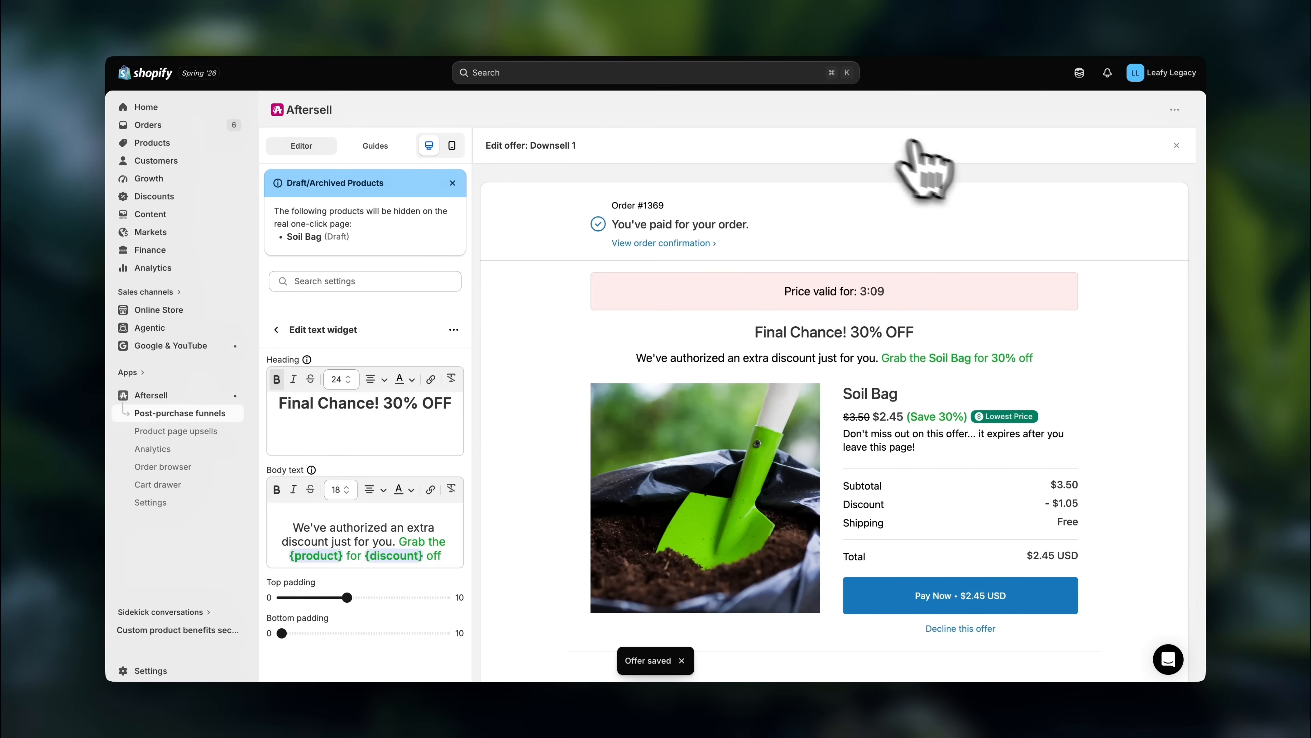
click(1177, 146)
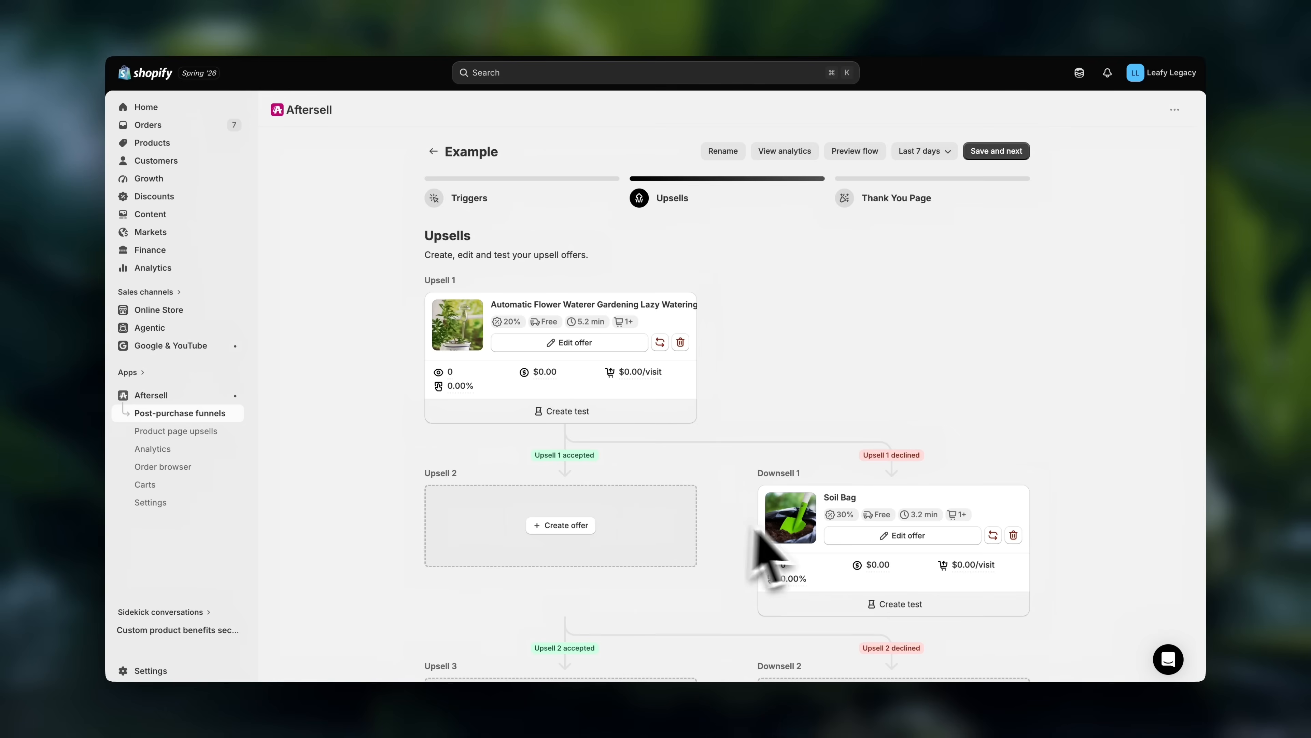
- Preview the funnel flow and decline the Upsell 1 offer to see the Downsell 1 offer
scroll(847, 556, down, 3)
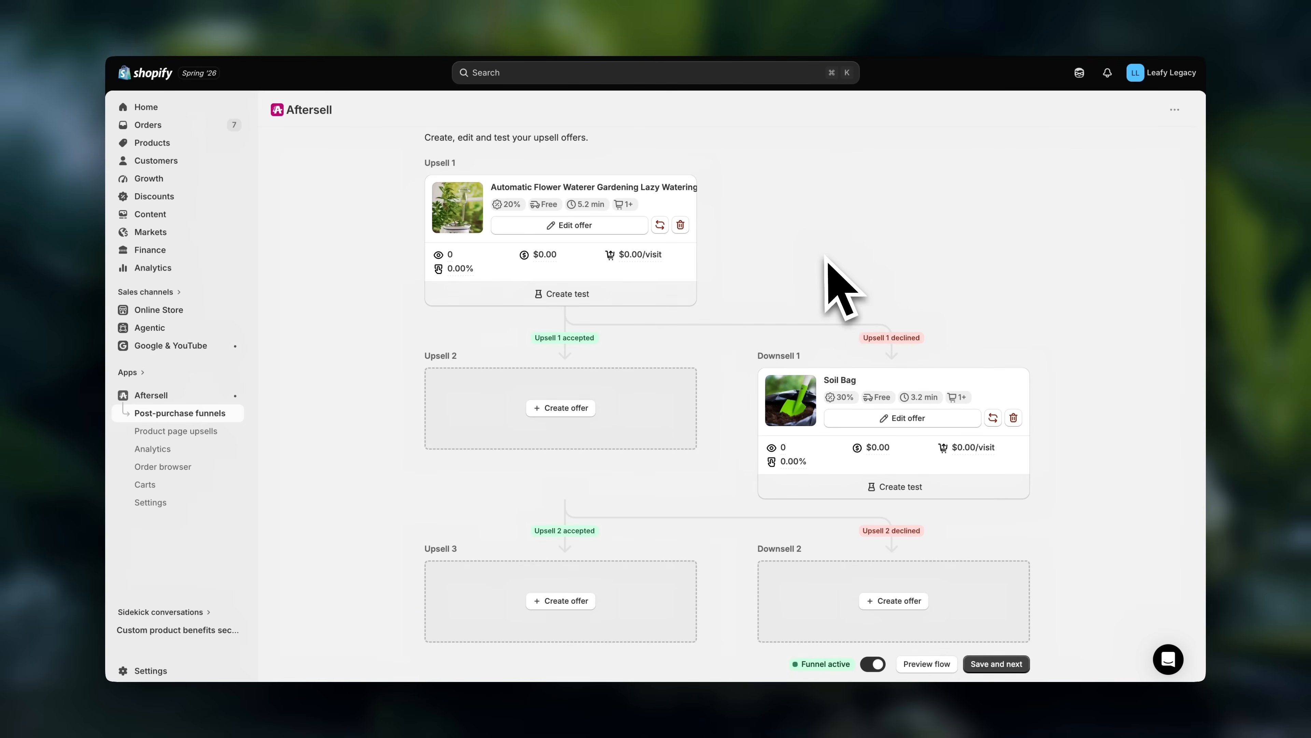
scroll(828, 269, up, 3)
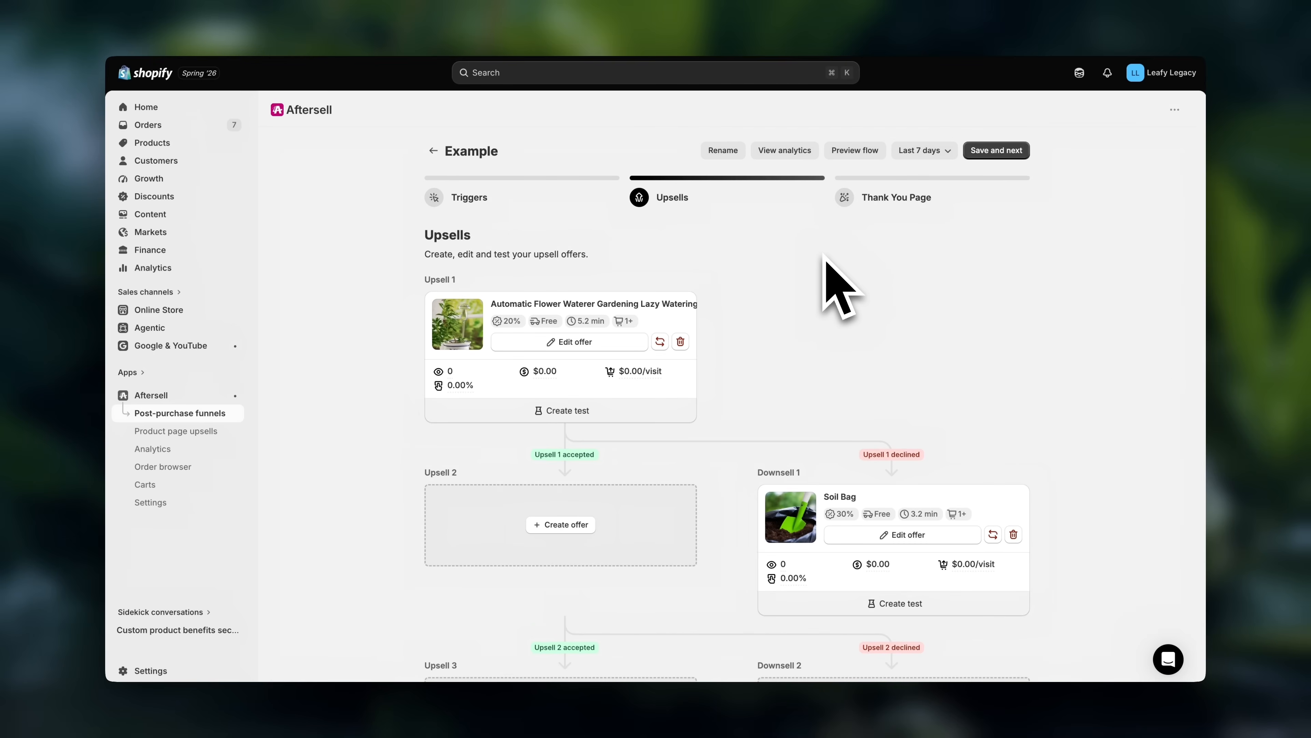
click(857, 151)
scroll(851, 299, down, 5)
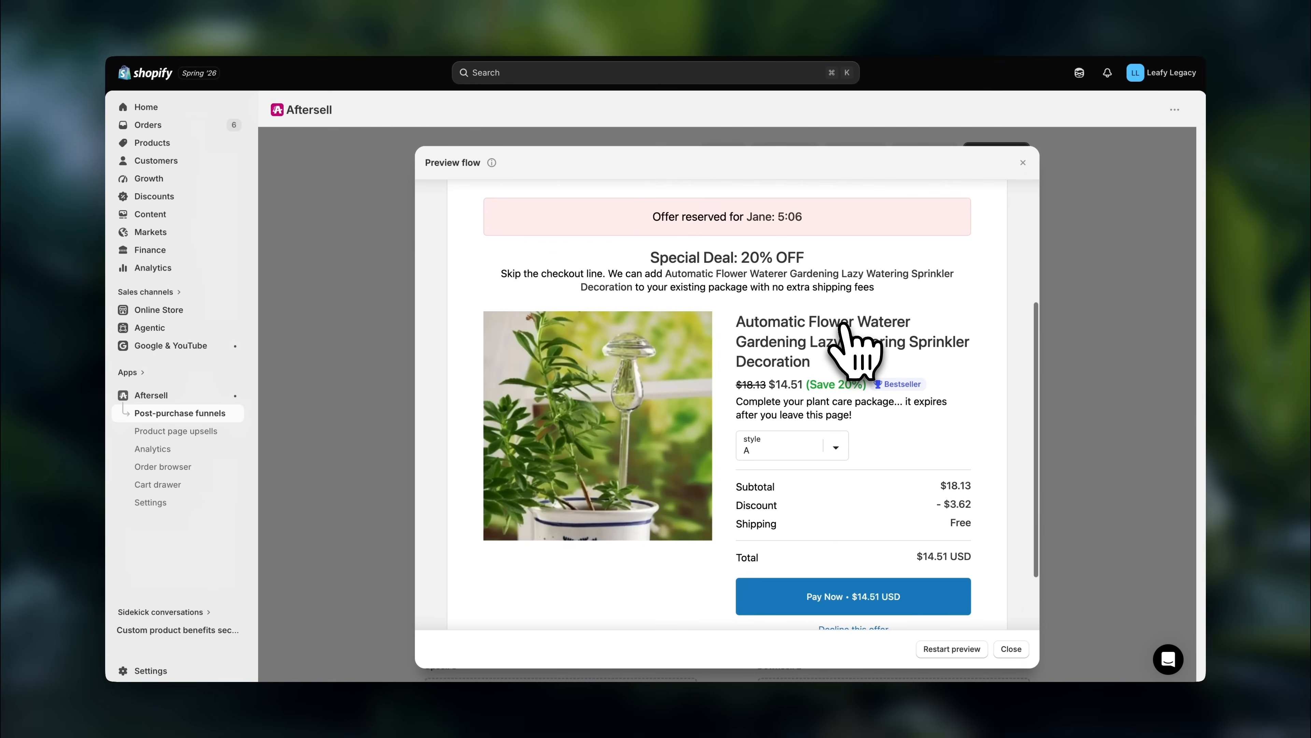
click(911, 576)
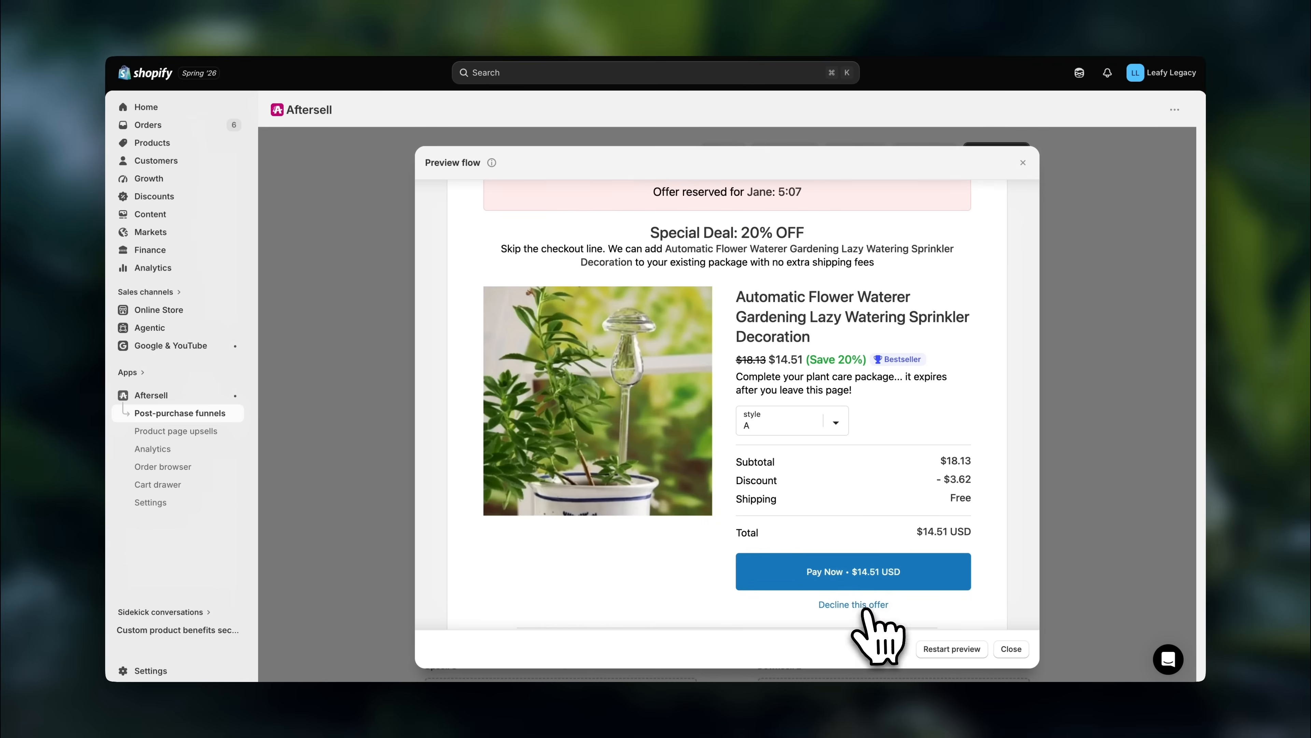
click(859, 604)
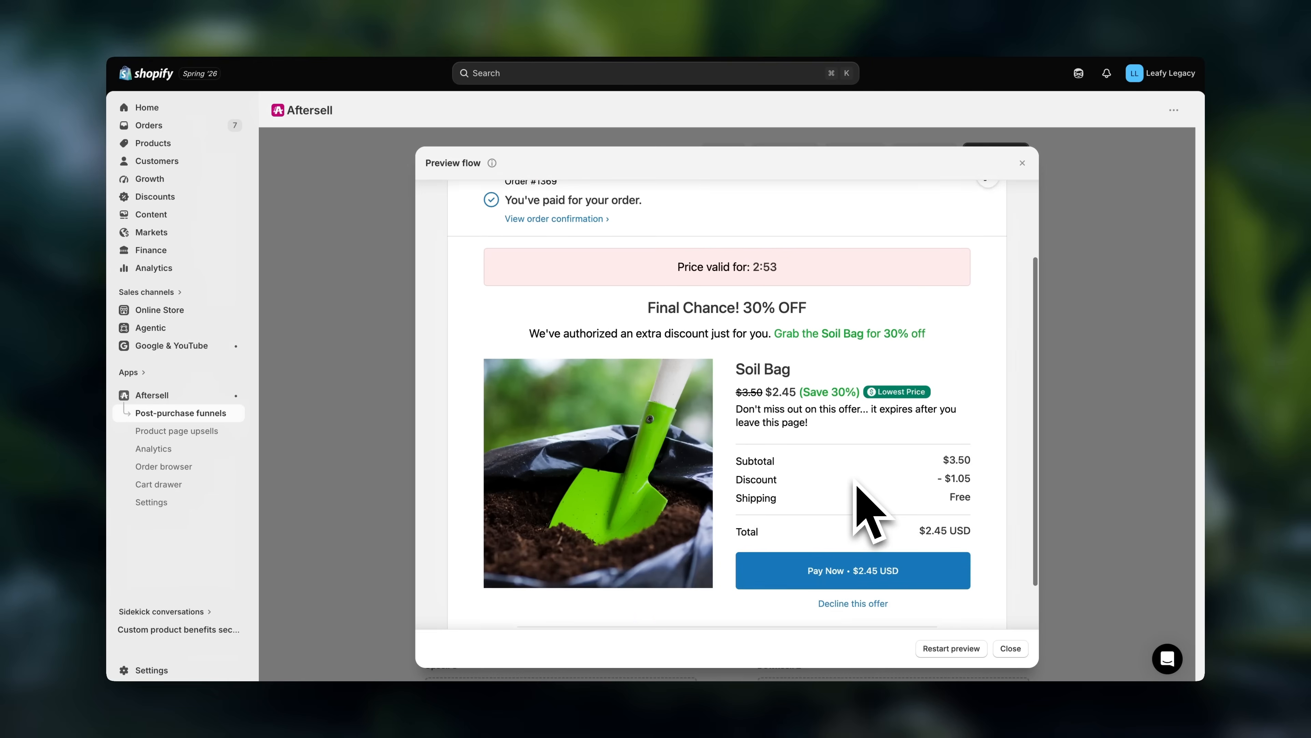
scroll(854, 428, up, 3)
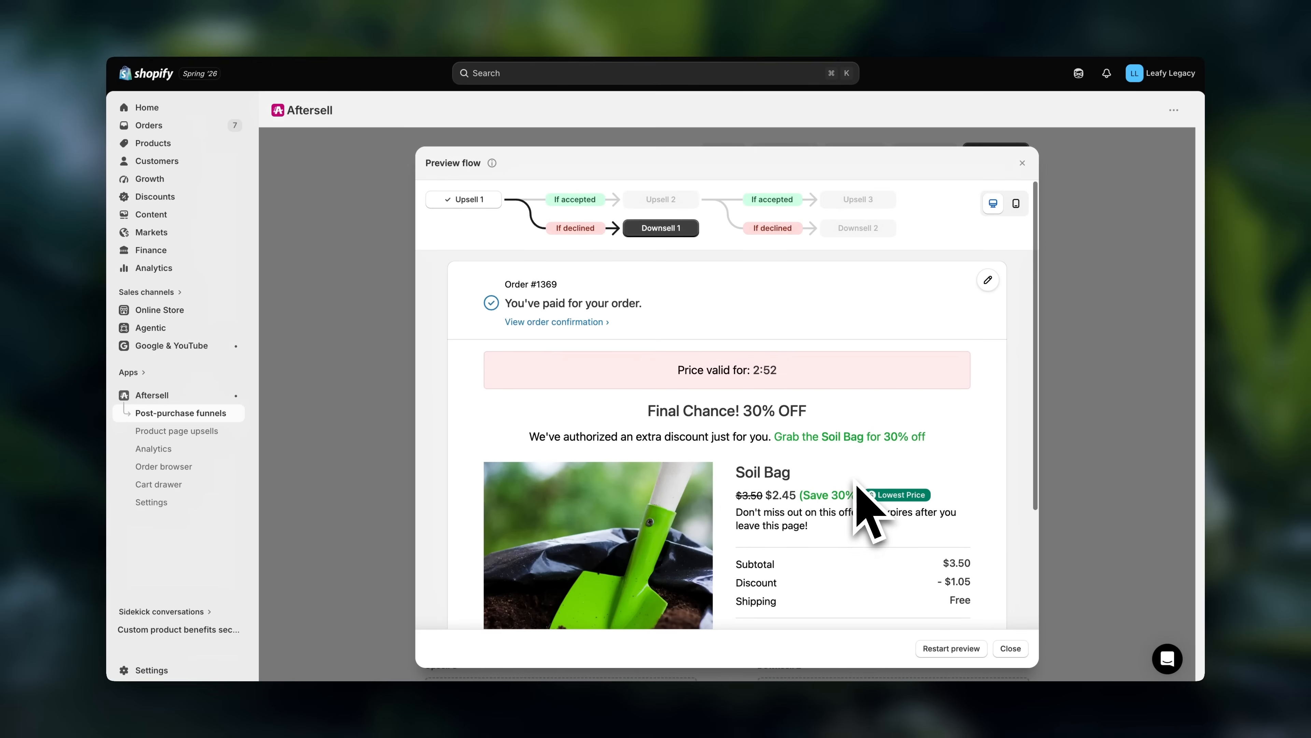
- Compare the Upsell 1 and Downsell 1 offer pages in the flow preview, and close the preview
click(480, 202)
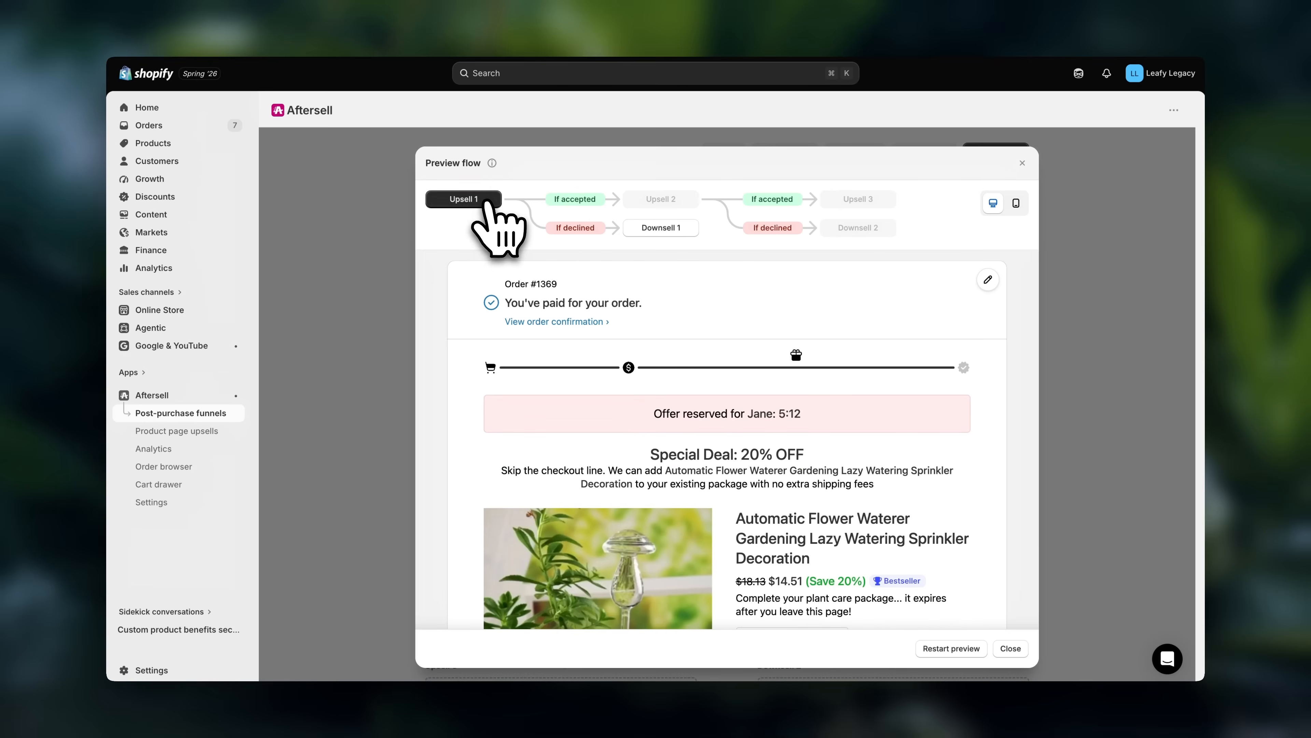
scroll(666, 310, down, 3)
scroll(679, 335, up, 3)
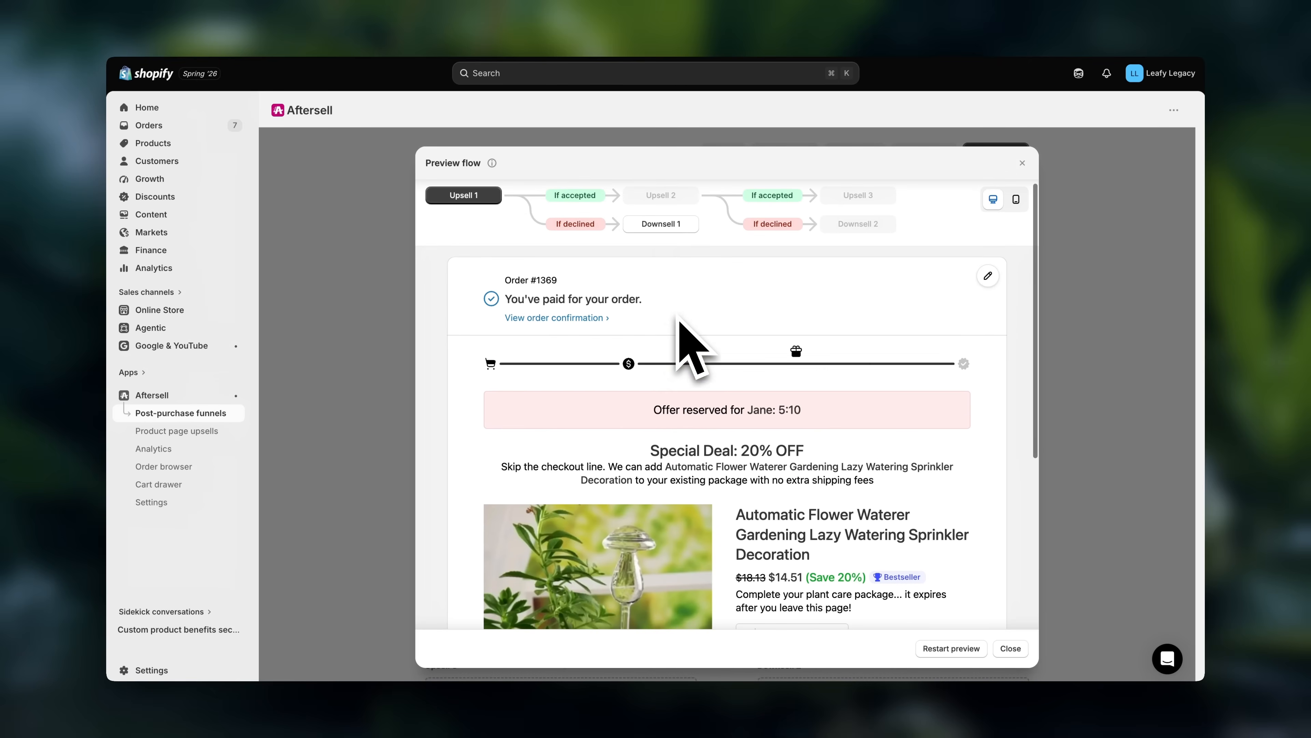
click(663, 229)
scroll(779, 341, down, 3)
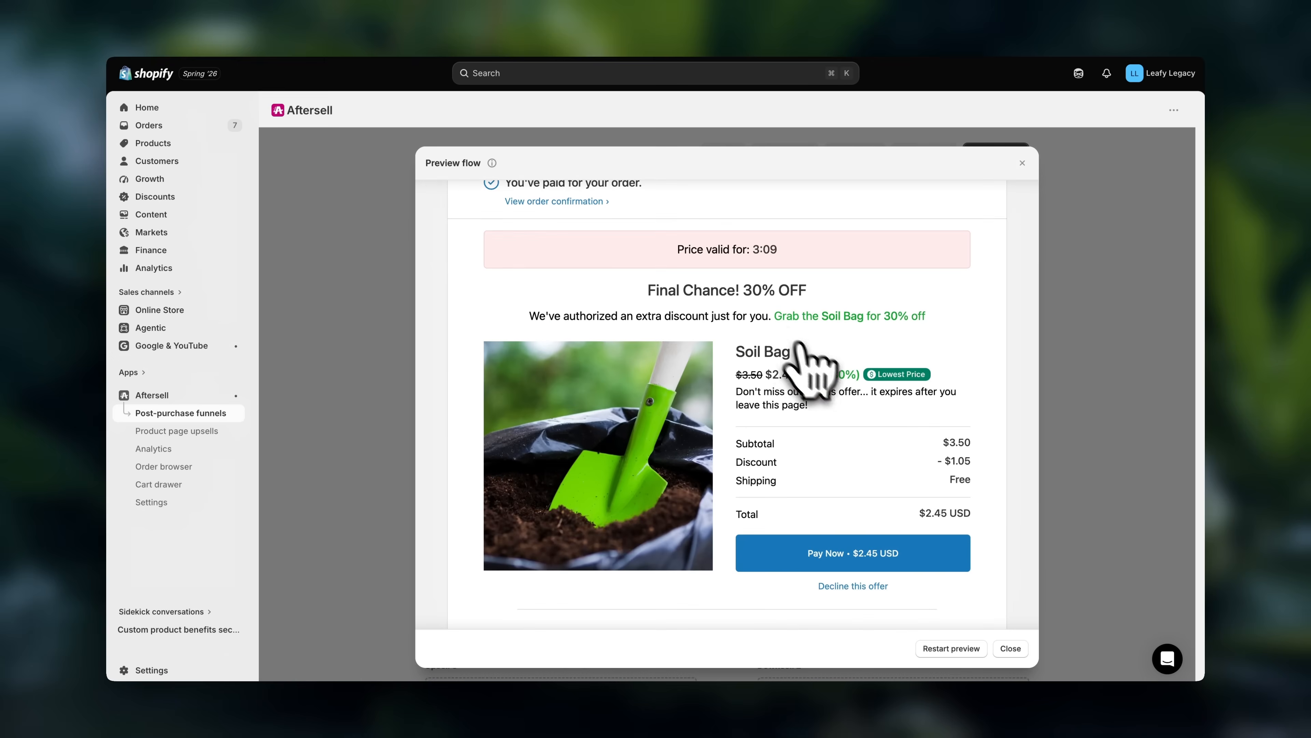
click(1010, 649)
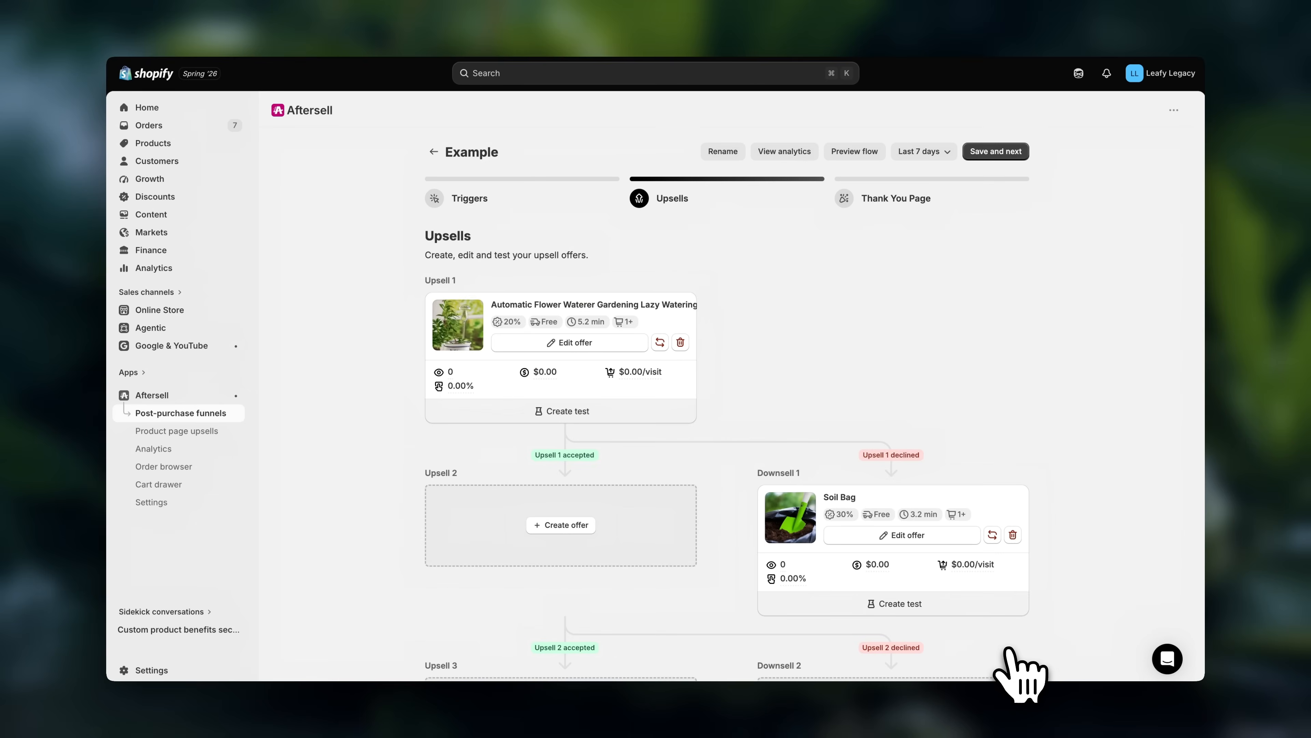
- Save the upsells stage, set the Example funnel to active on the Thank You Page stage, and finish the funnel
click(997, 157)
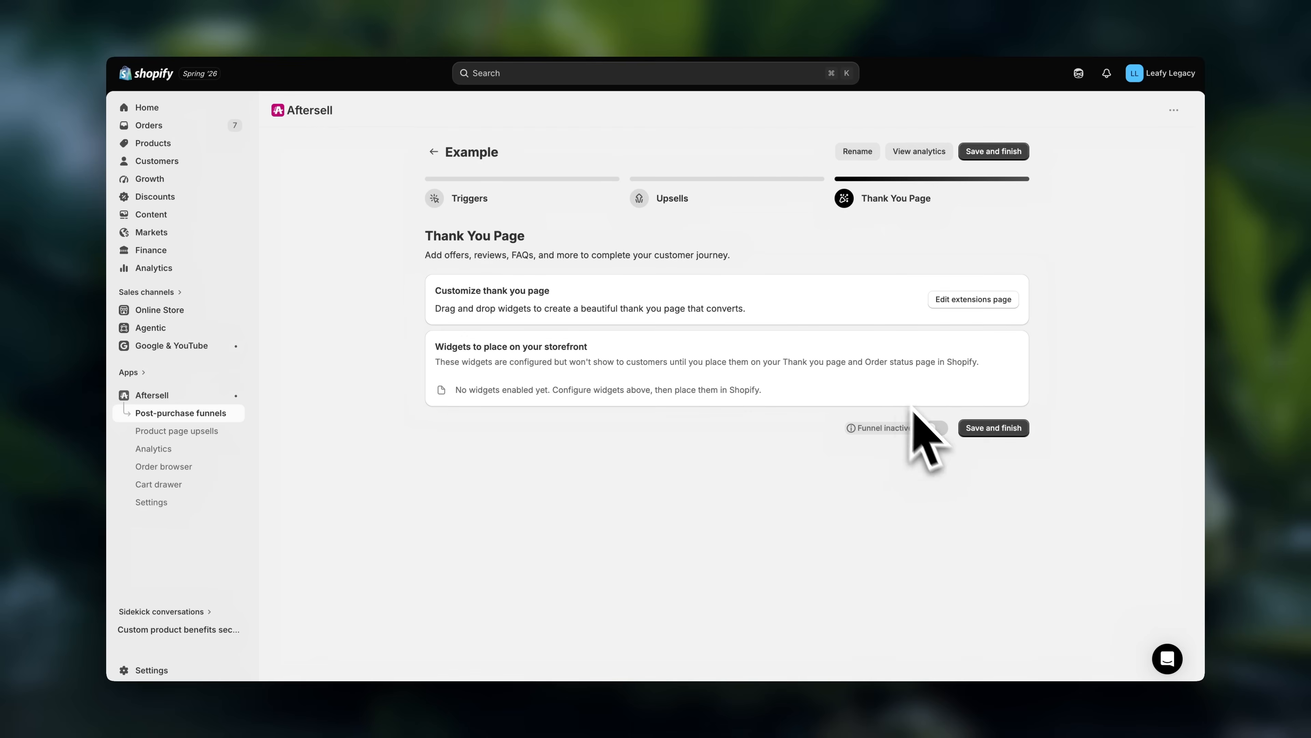
click(933, 427)
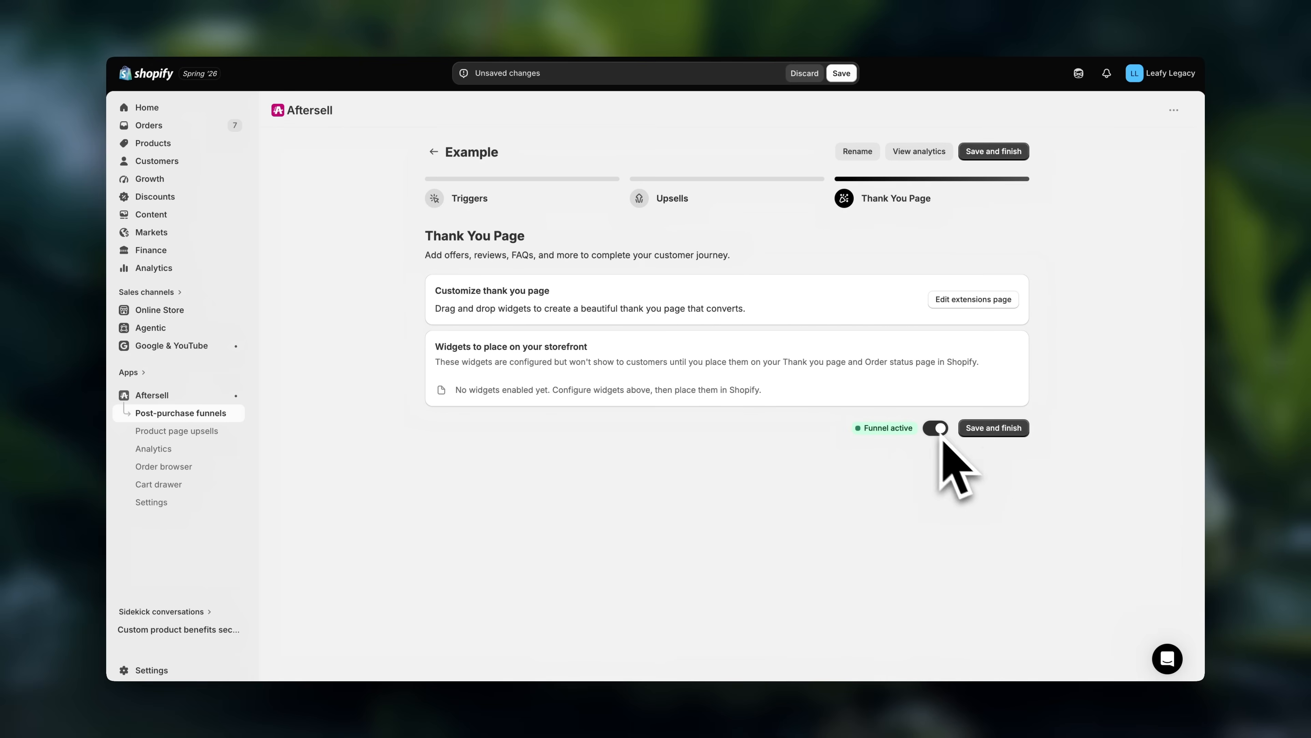
click(996, 429)
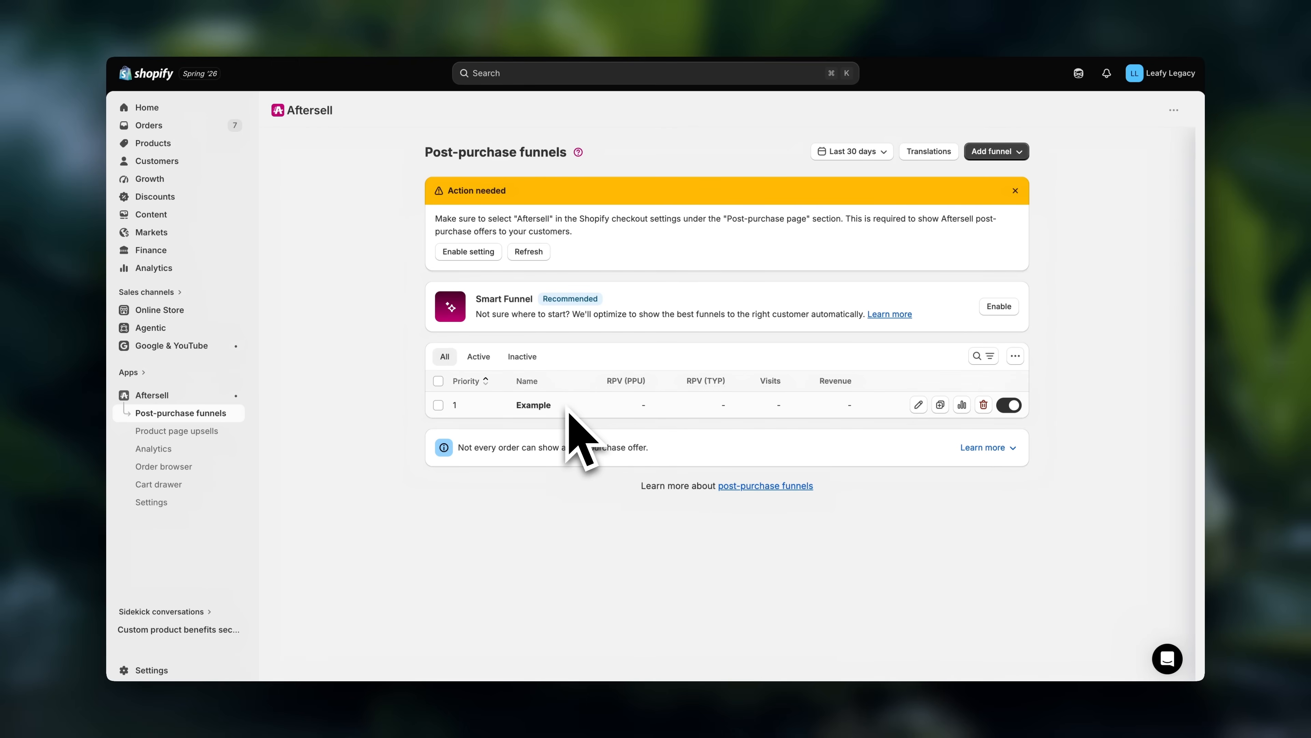
click(1018, 155)
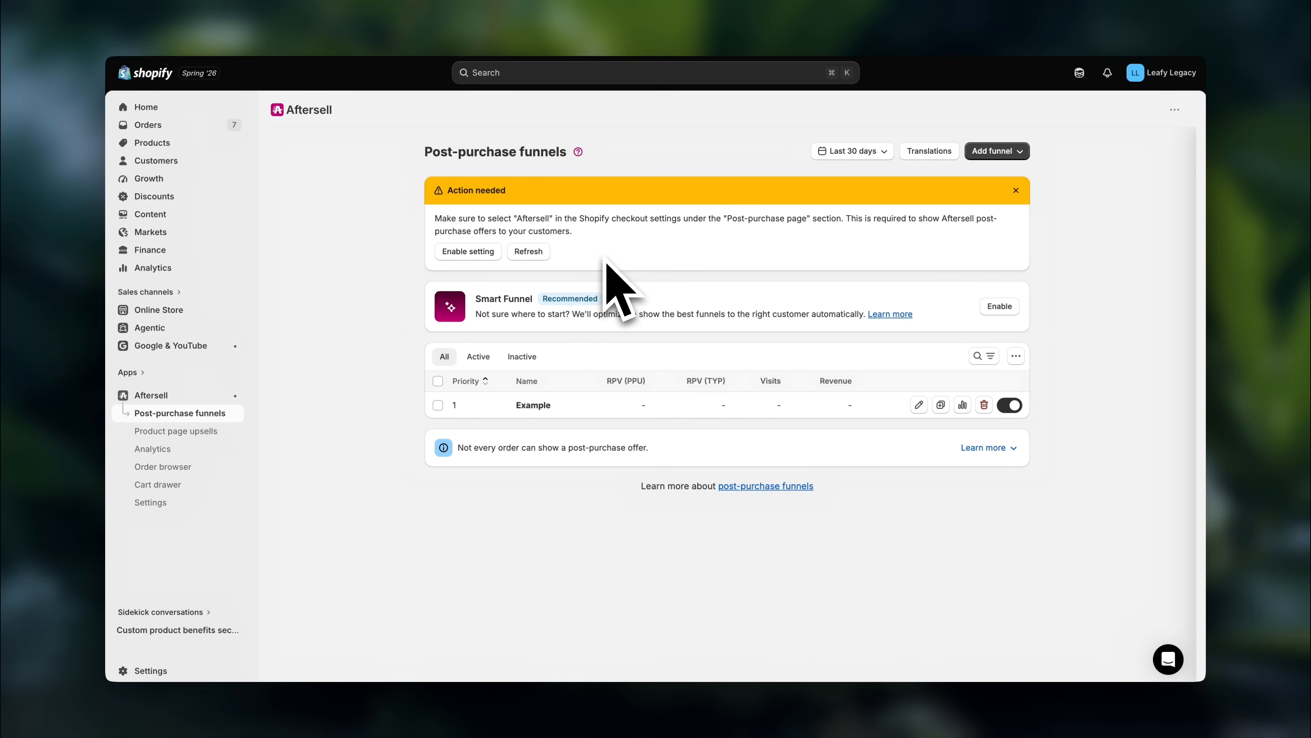
- Choose Aftersell as the post-purchase page app in the store's checkout settings and save the change
click(471, 252)
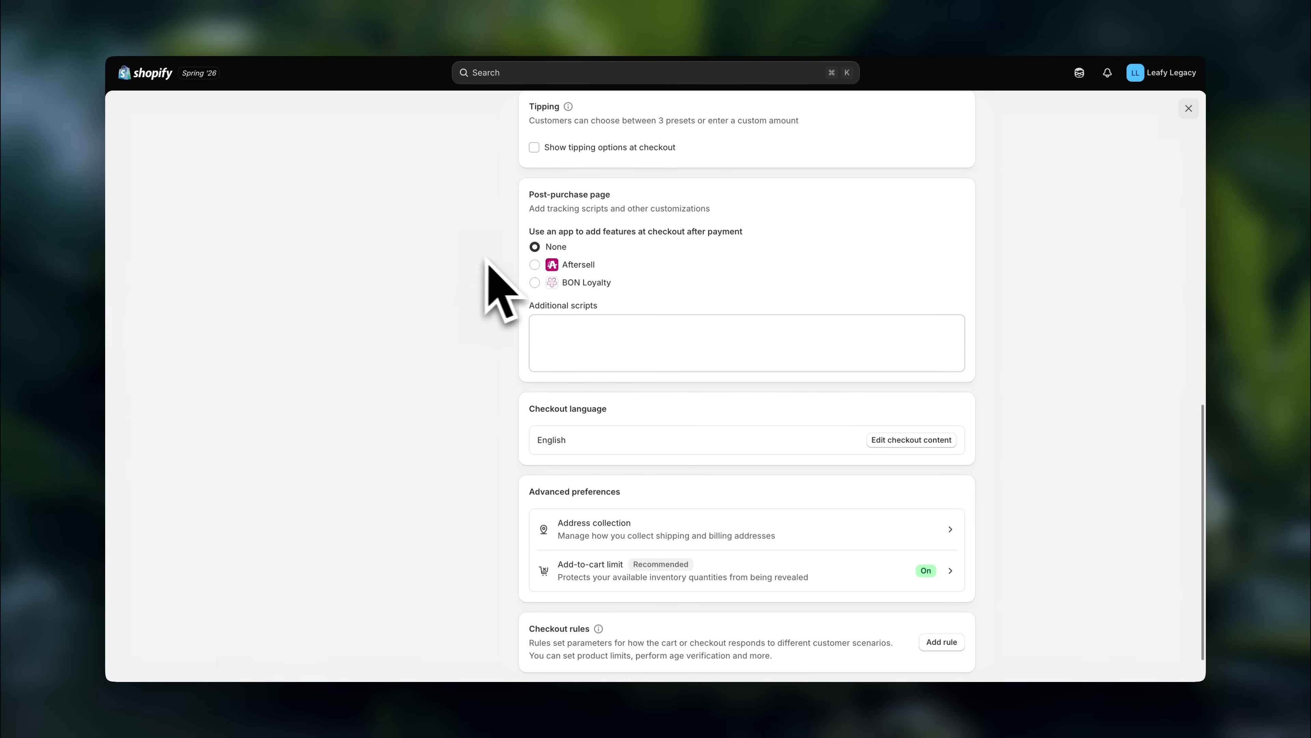
click(535, 265)
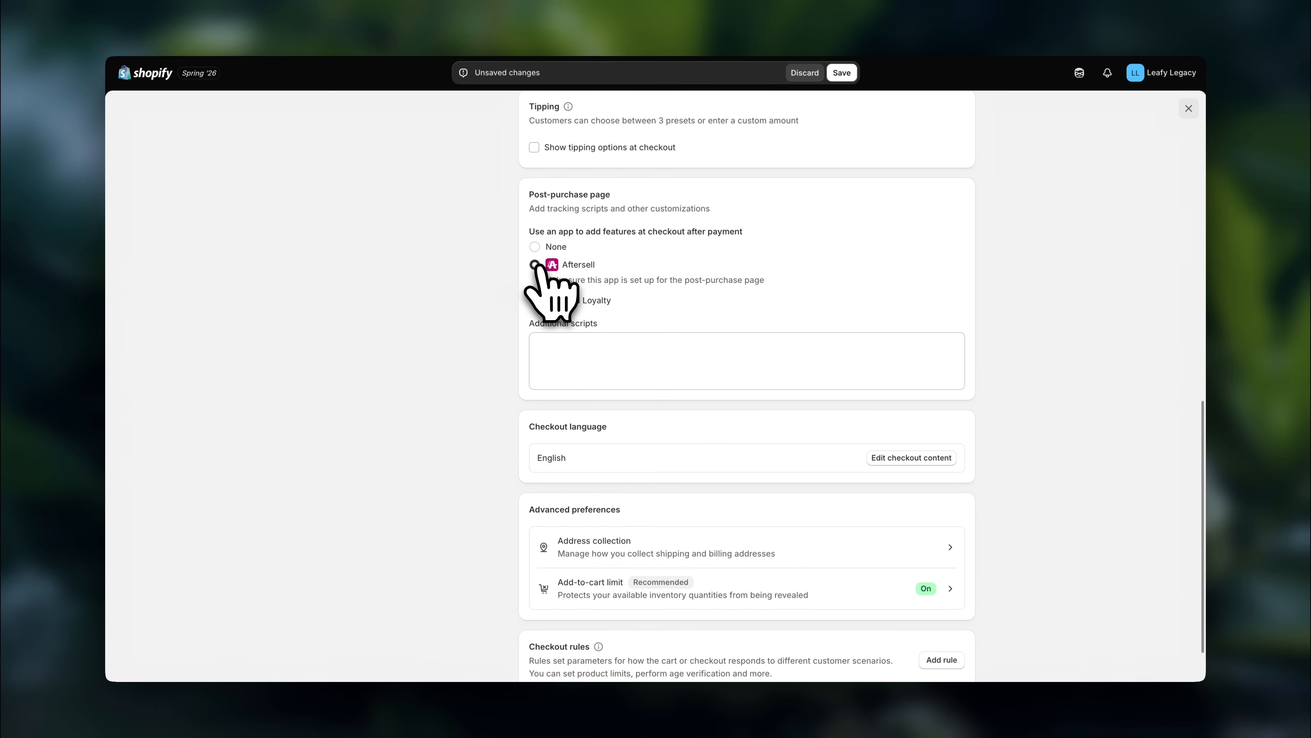
click(841, 74)
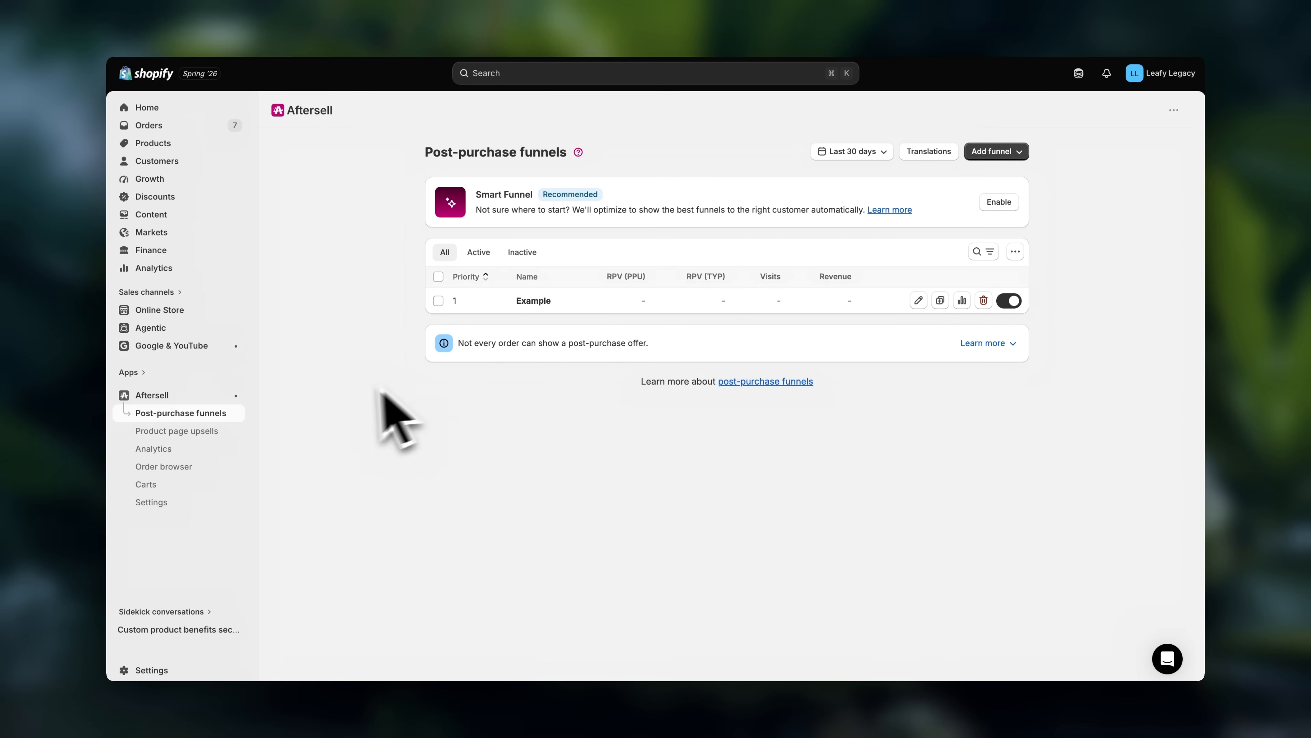
- Examine Aftersell's dashboard, the analytics summary, and the funnel analytics for revenue, impressions, conversion rate, accepted offers and top performing products
click(188, 400)
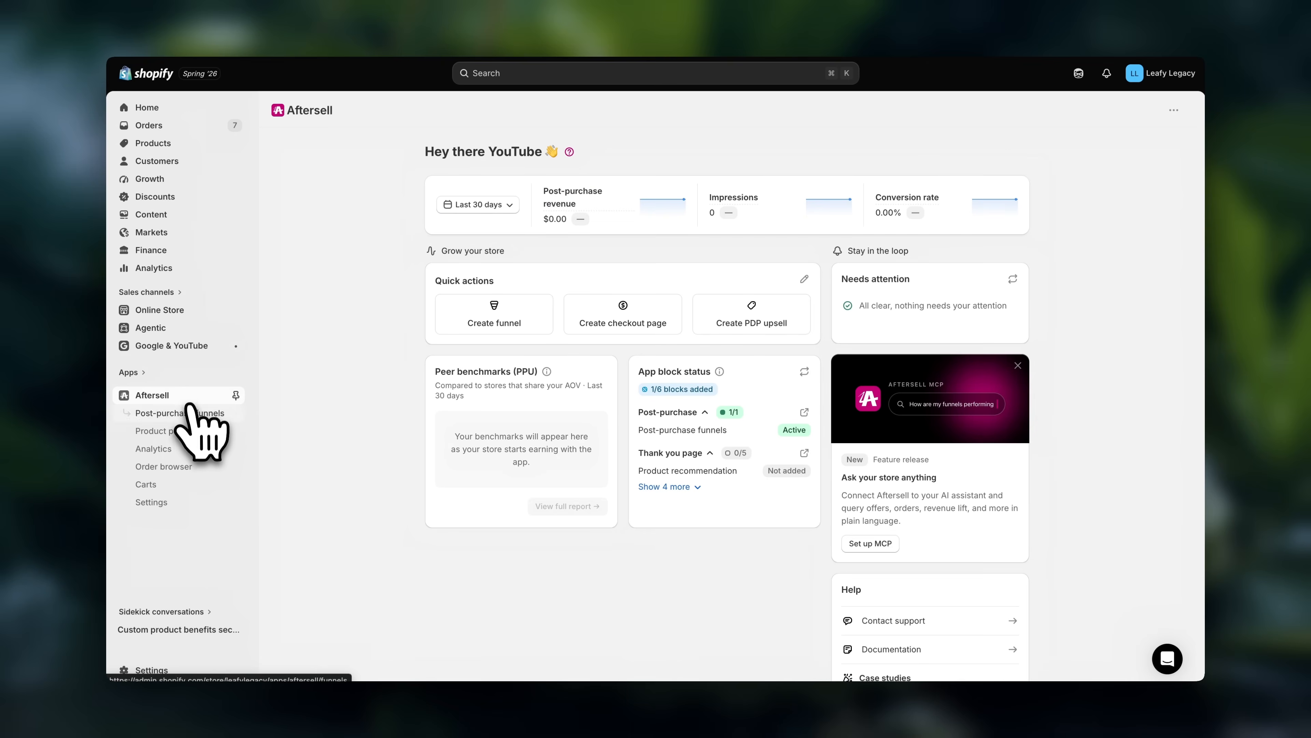
click(187, 449)
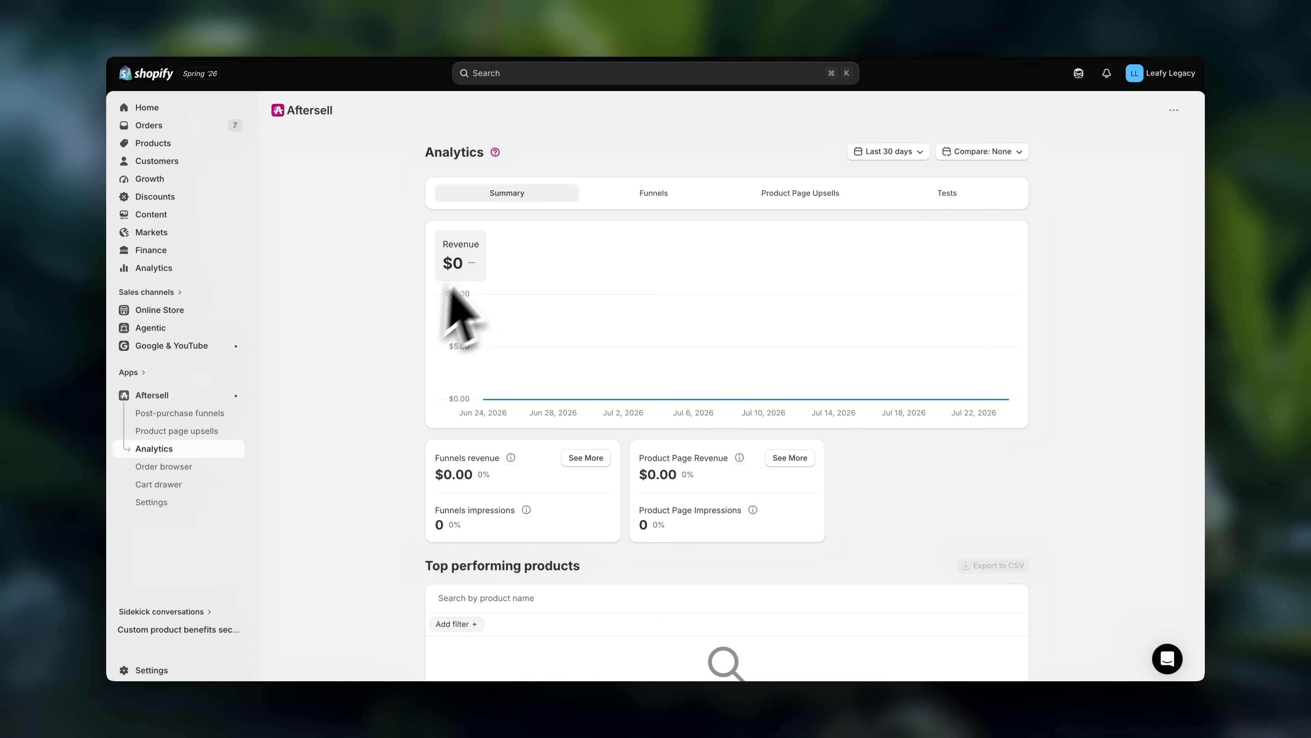
click(657, 195)
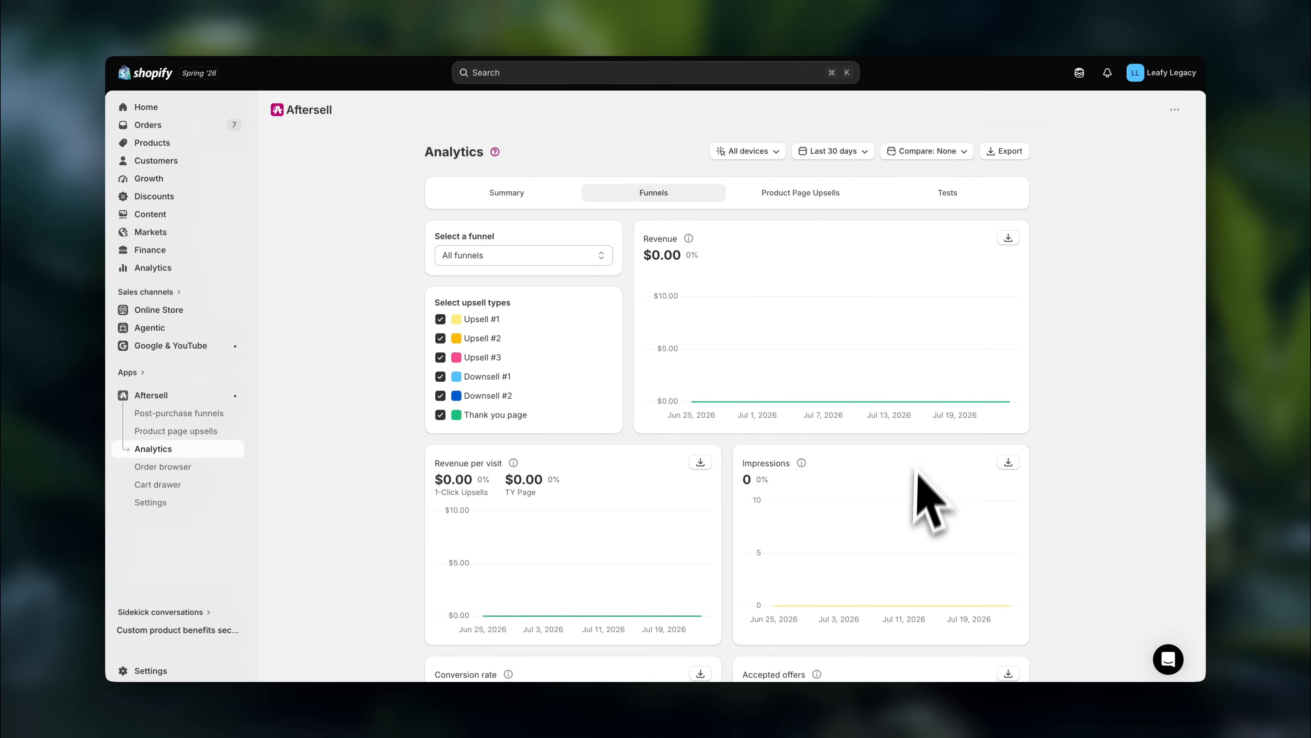
scroll(914, 521, down, 5)
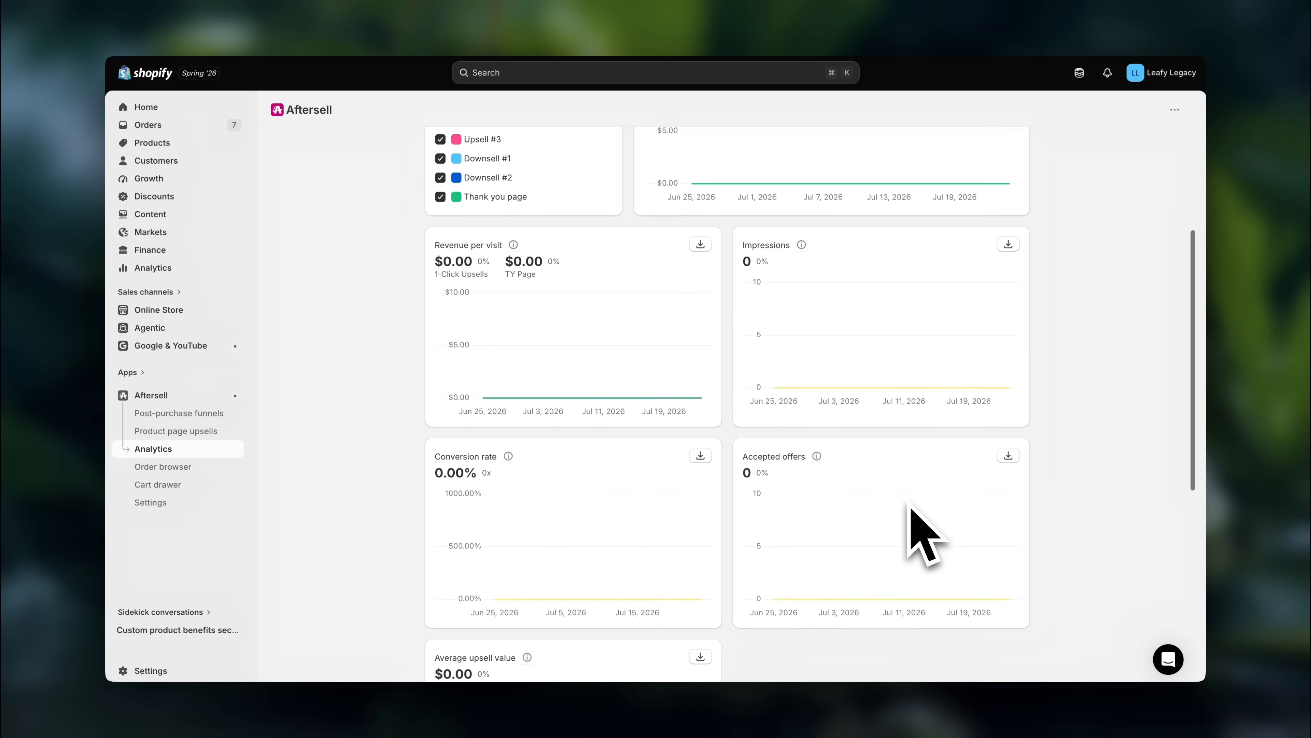
scroll(919, 537, down, 8)
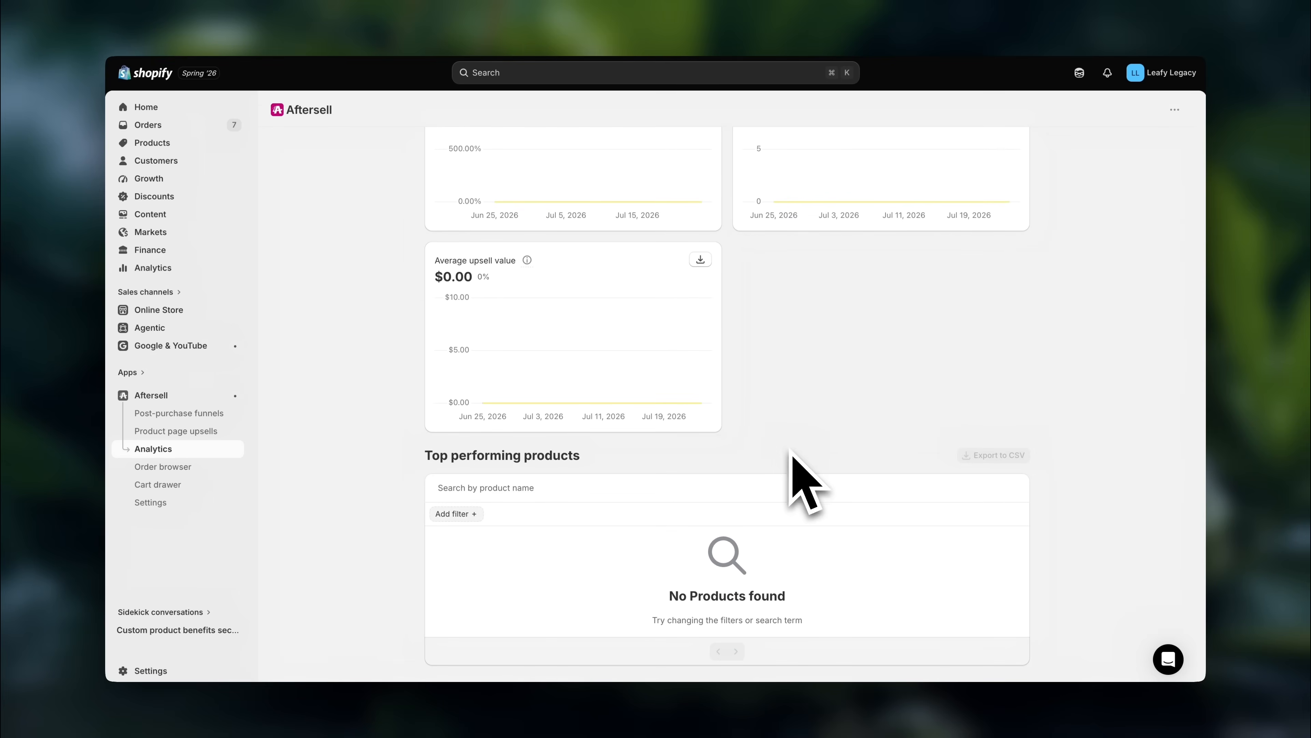
scroll(682, 310, up, 2)
scroll(666, 292, up, 10)
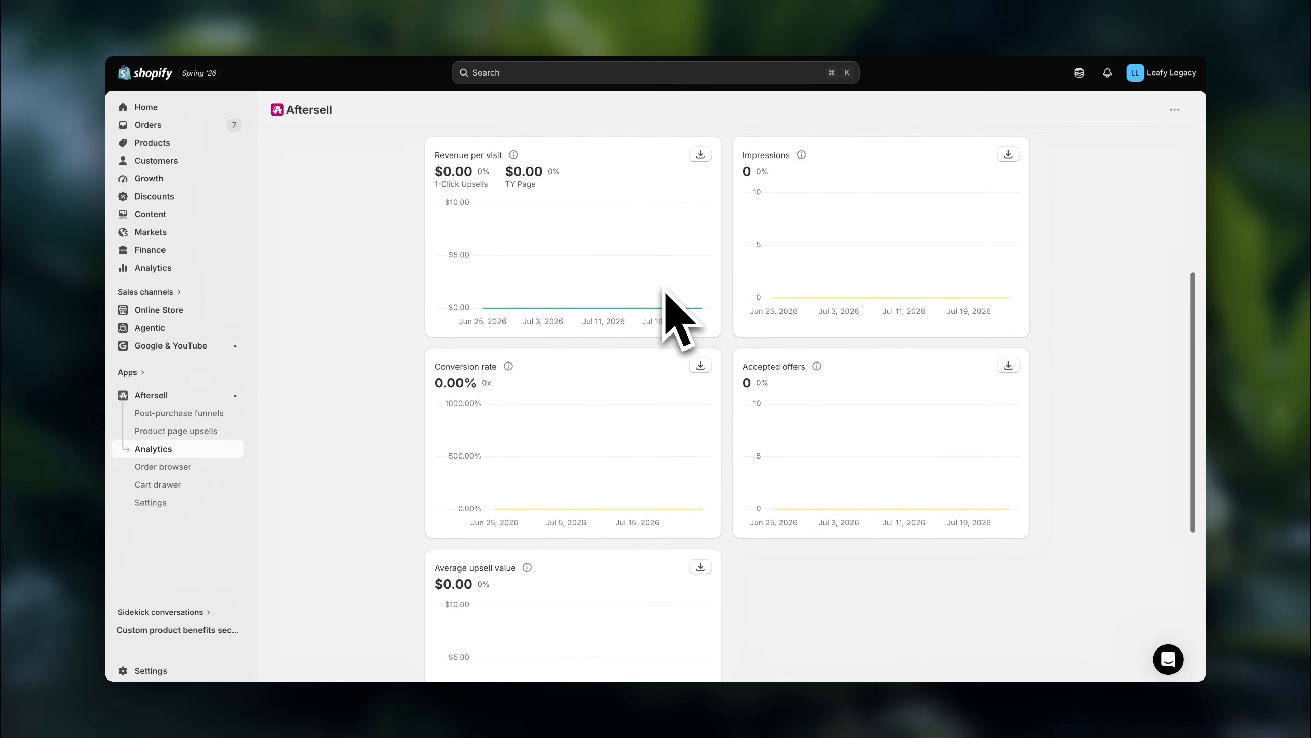
scroll(666, 291, up, 1)
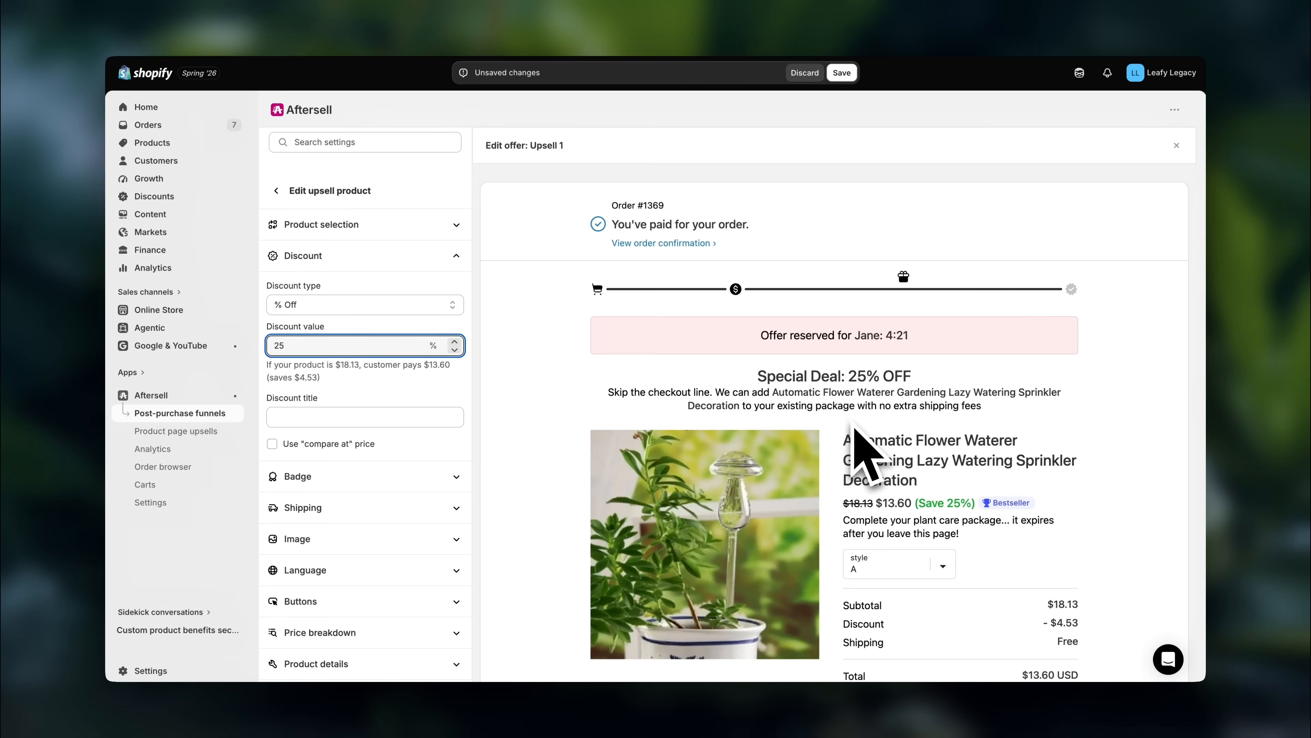
text(your plant care package!)
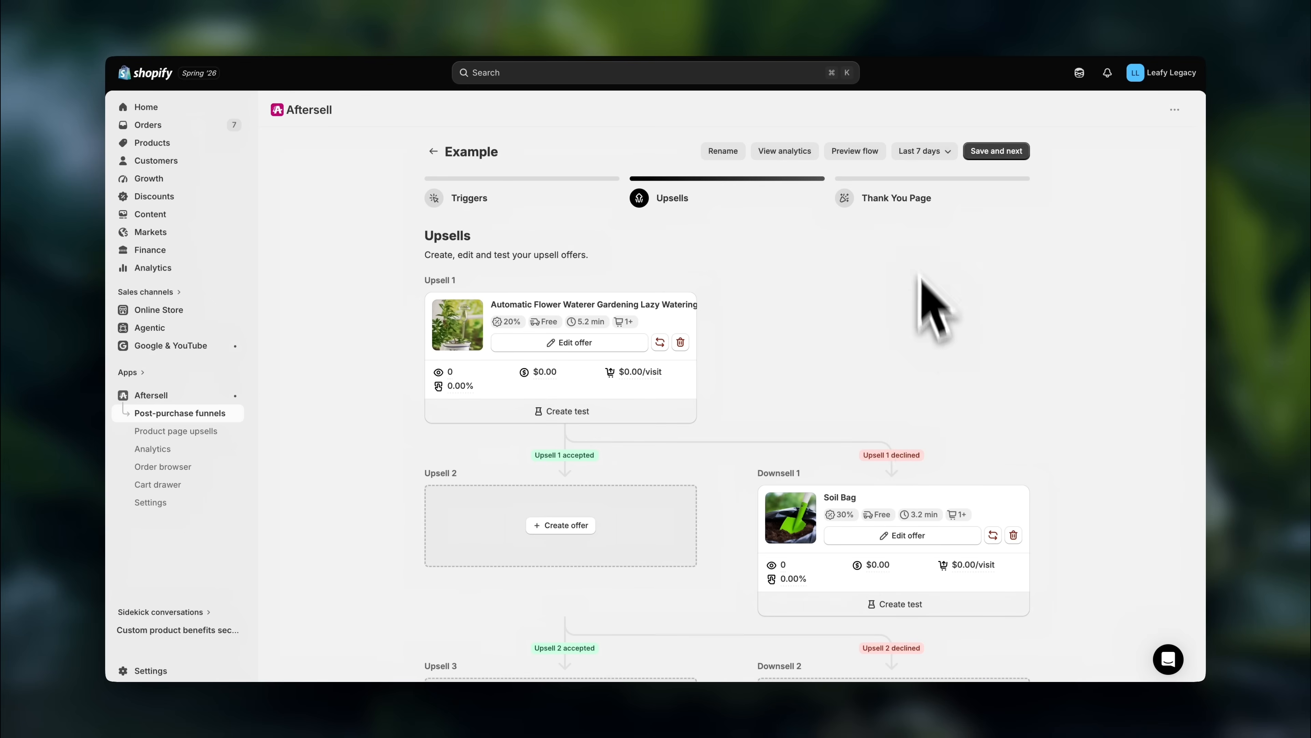
click(902, 201)
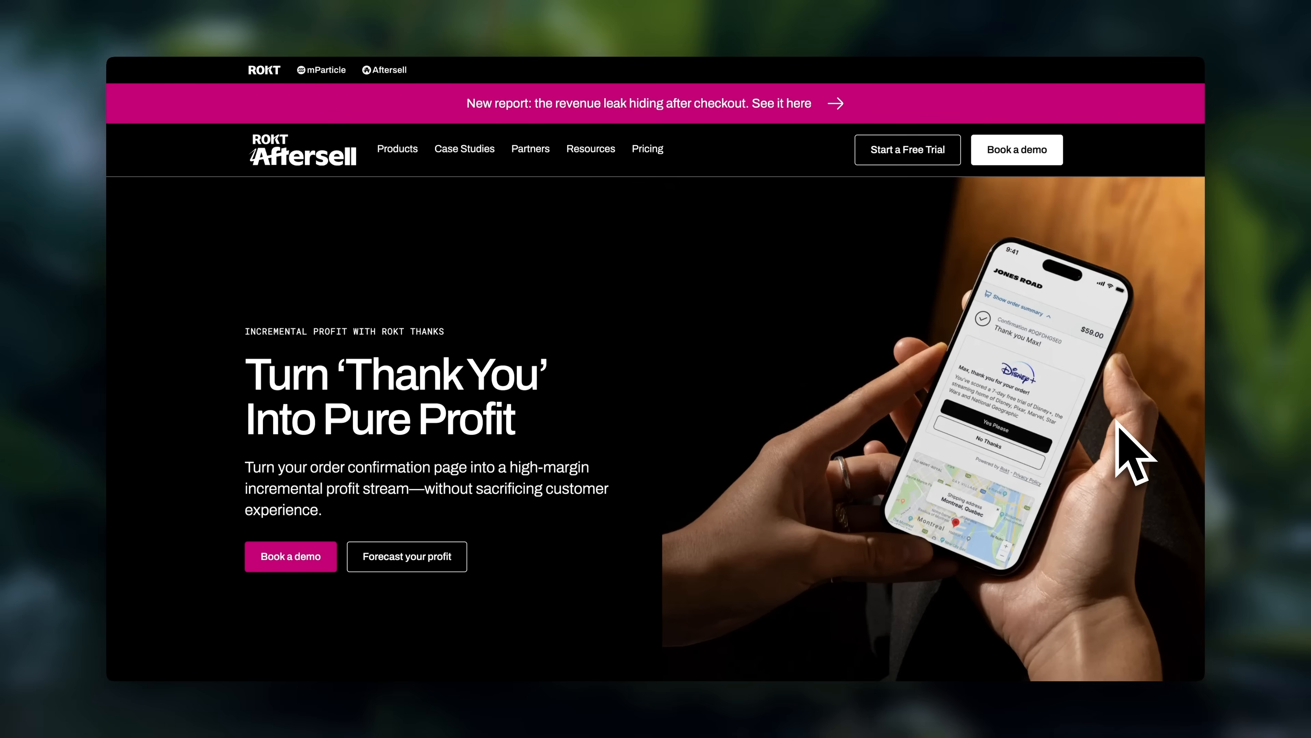
- Examine the Rokt Thanks page on the Aftersell website, including how it works and the Jones Road testimonial on incremental profit
scroll(1117, 423, down, 8)
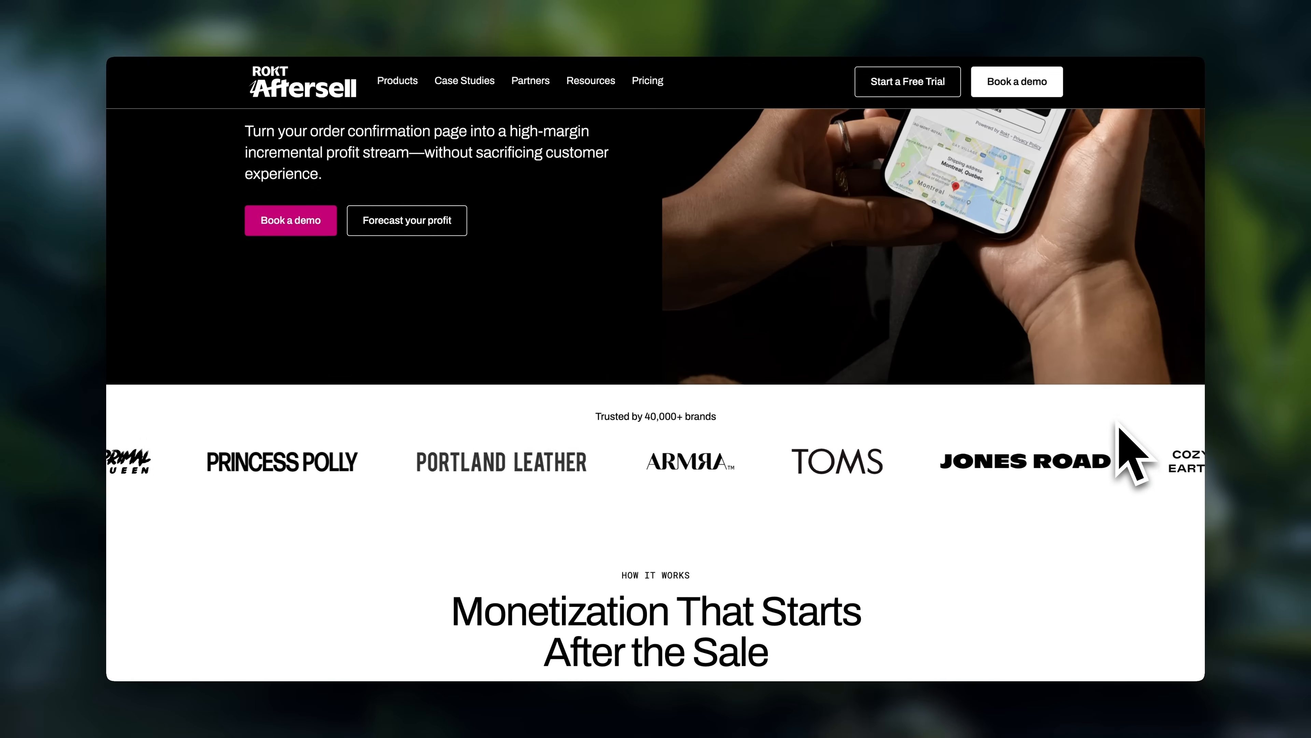
scroll(1117, 422, down, 8)
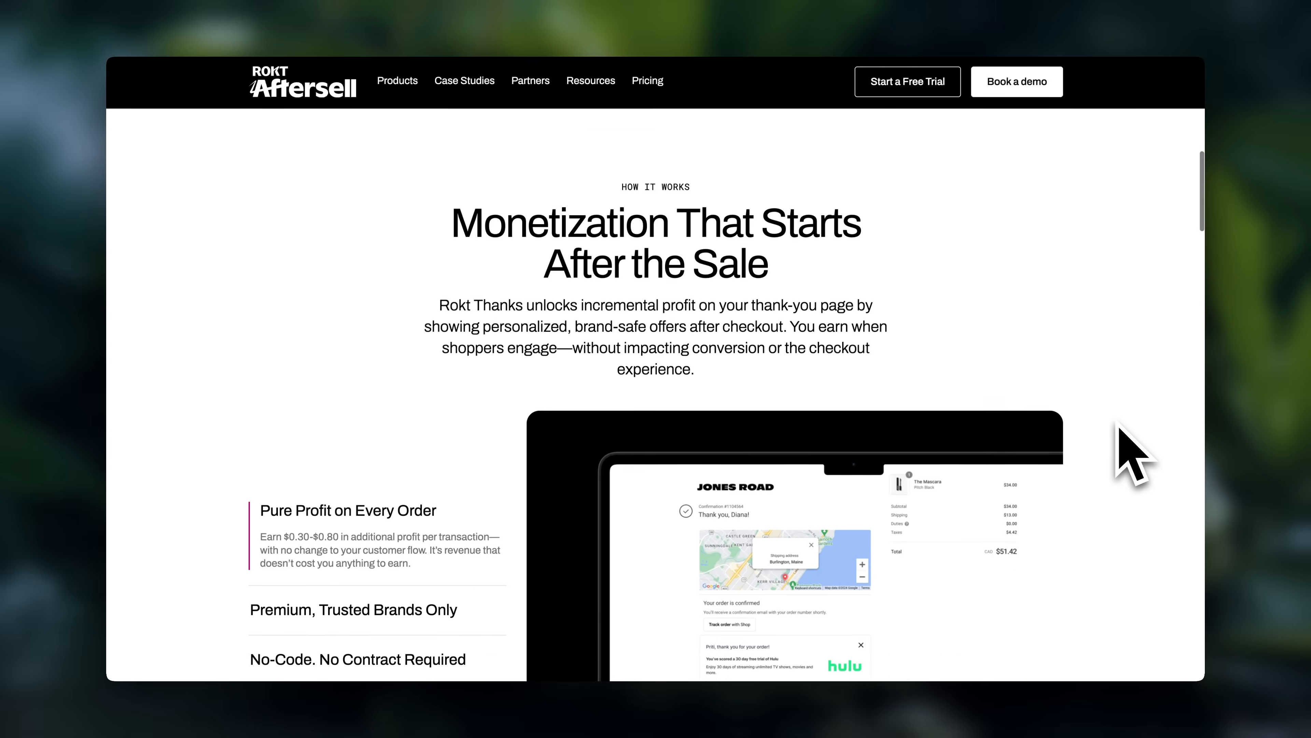
scroll(1118, 422, down, 4)
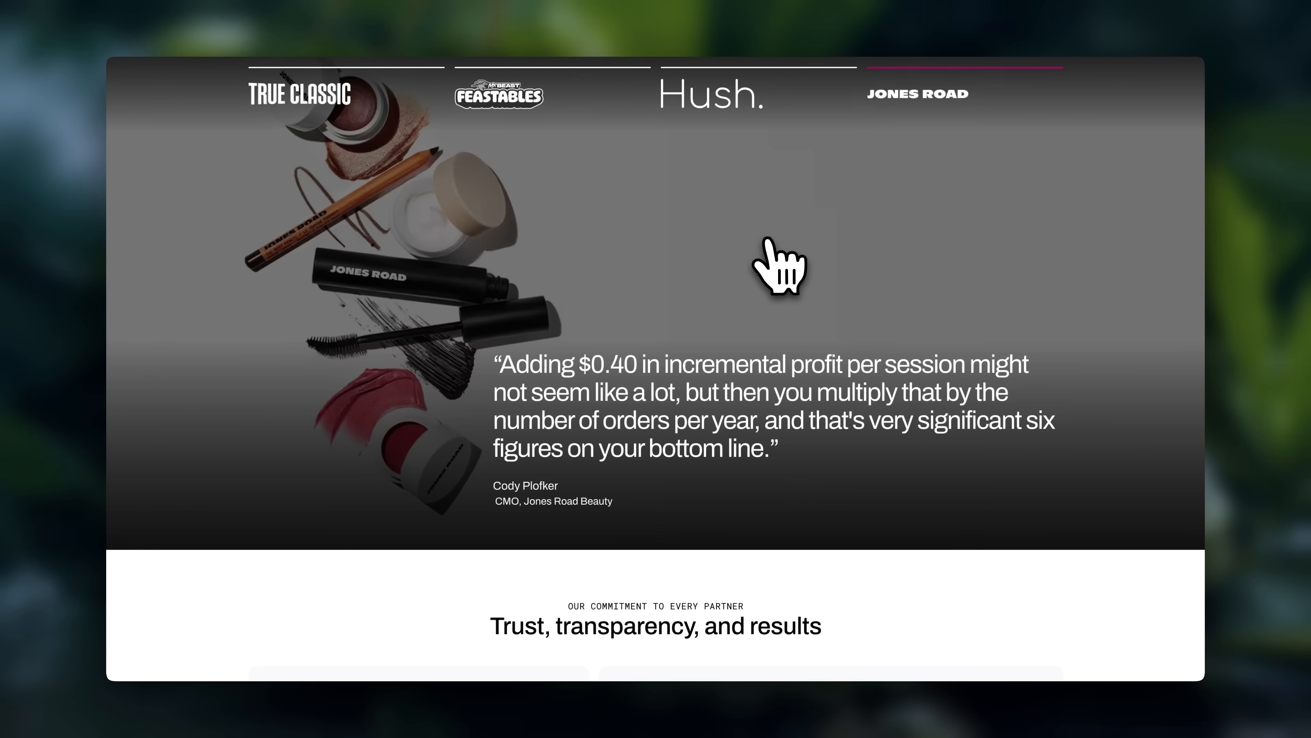
drag(578, 364, 641, 364)
click(873, 467)
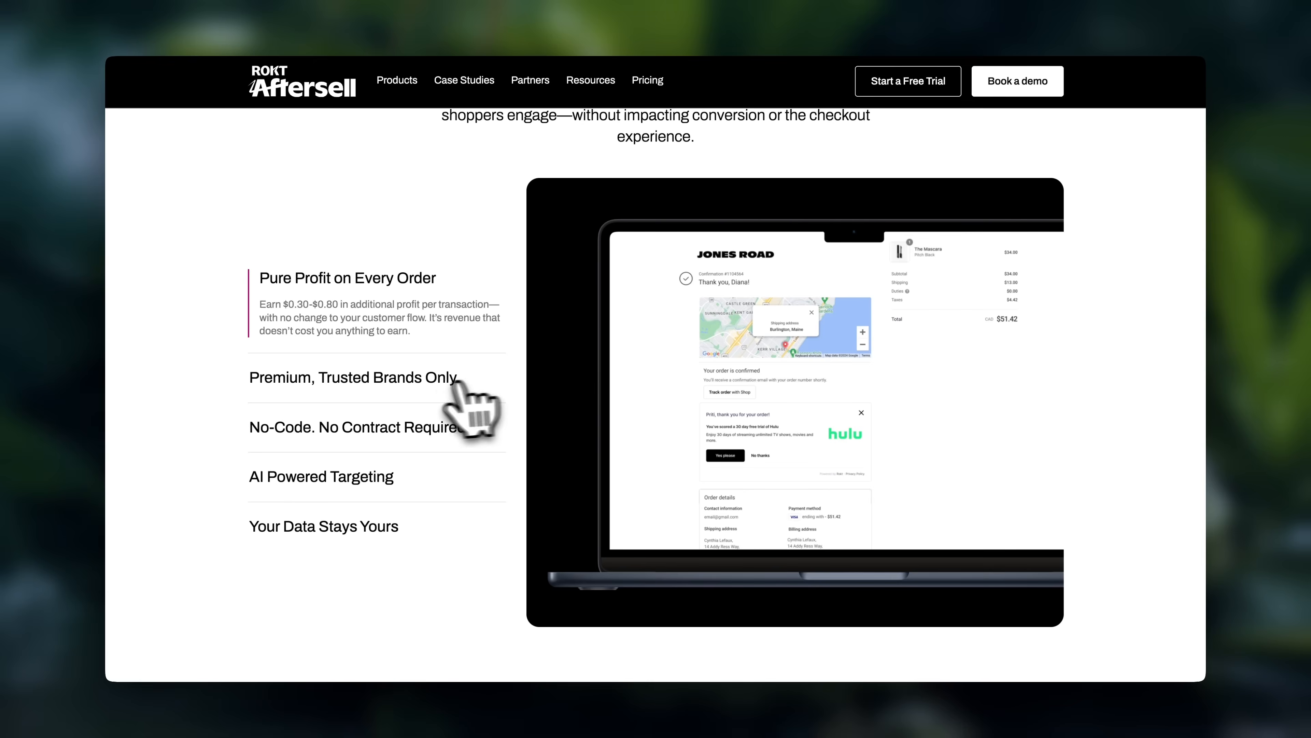
click(460, 376)
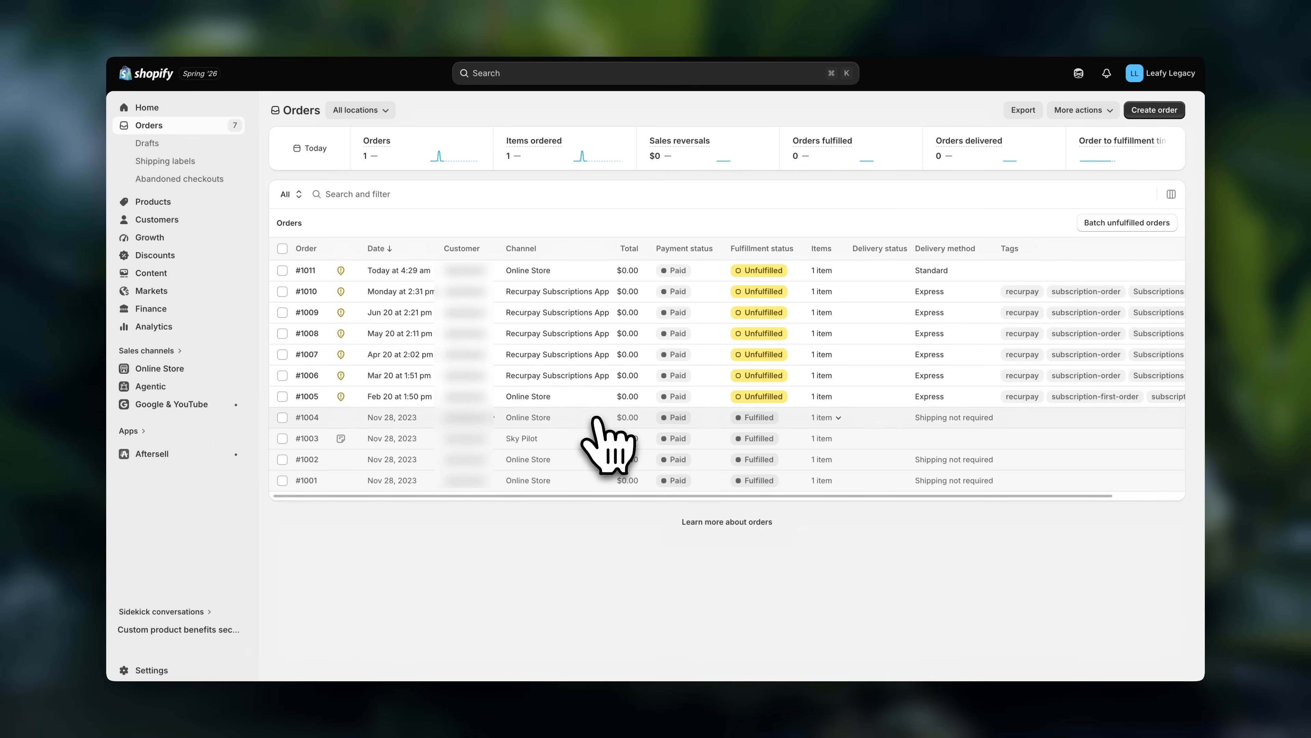
click(596, 419)
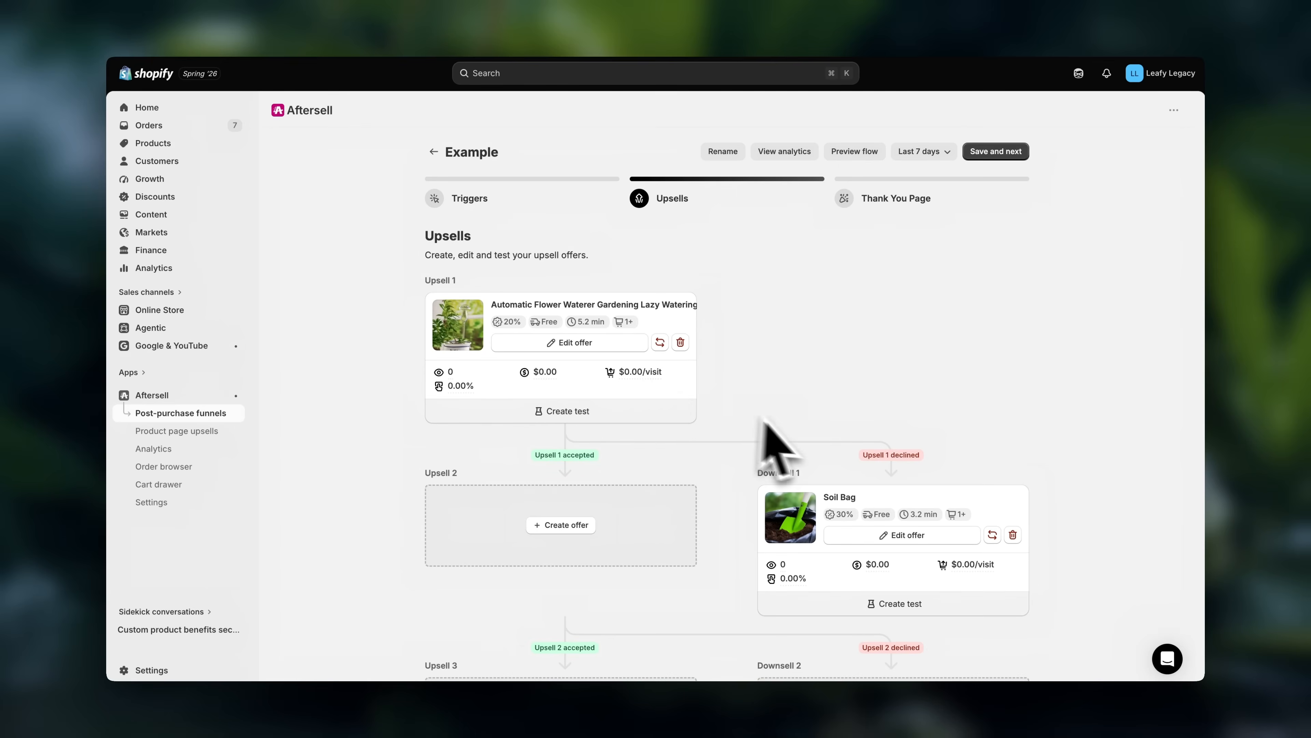
scroll(887, 532, down, 3)
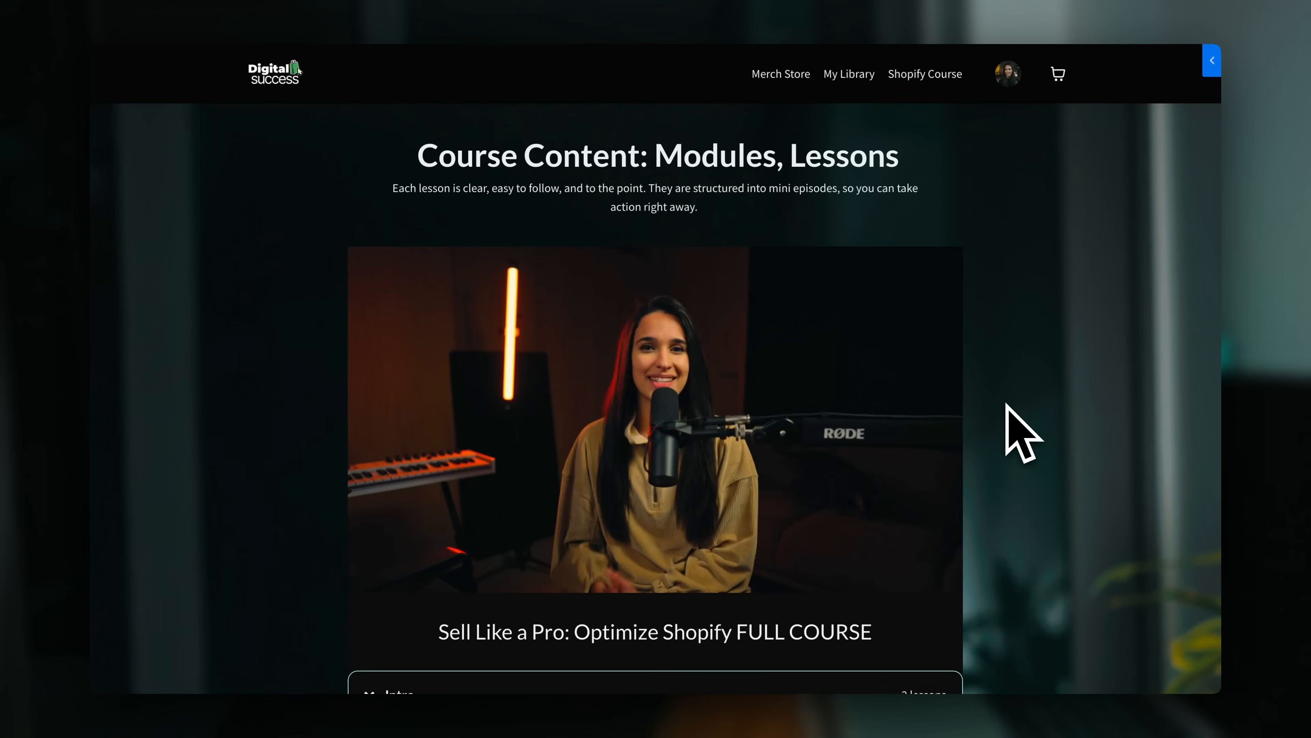
- Examine the Digital Success course page, revealing the after side of the results comparison and reviewing the lessons on offers
scroll(1006, 404, down, 6)
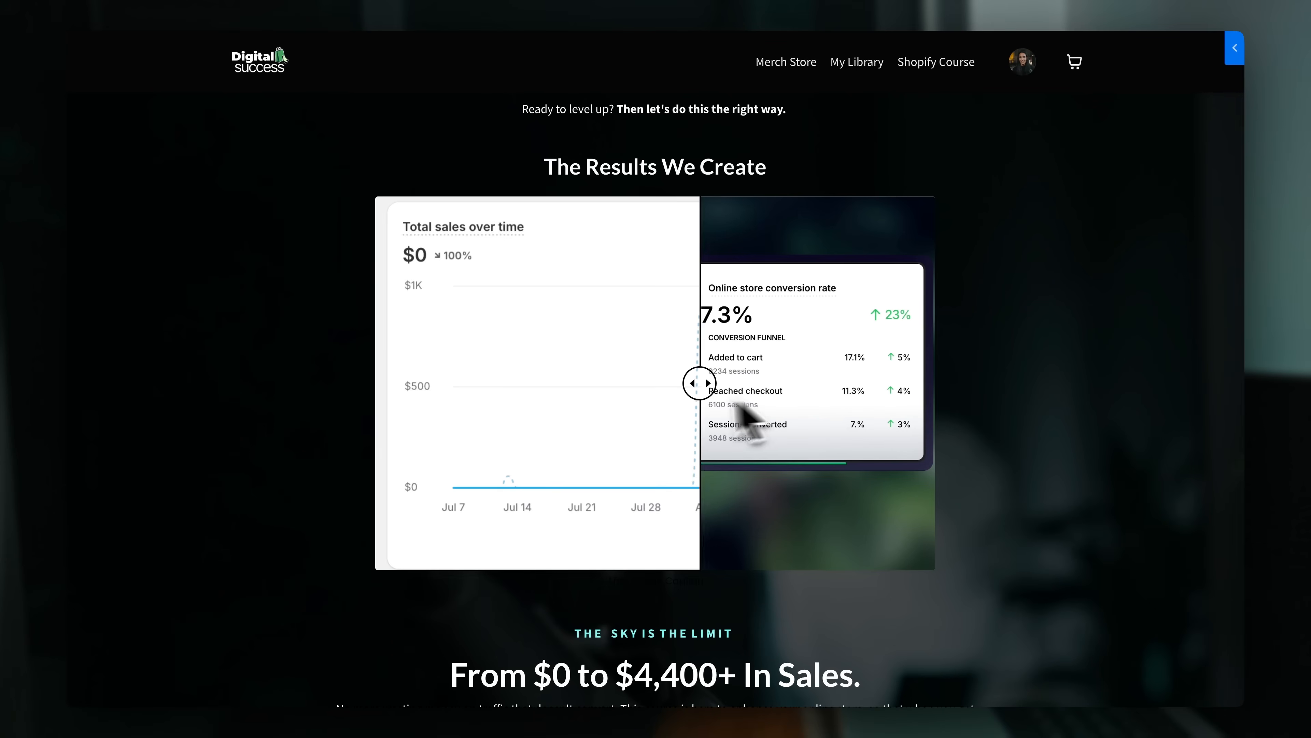
drag(736, 403, 384, 385)
scroll(1024, 405, down, 3)
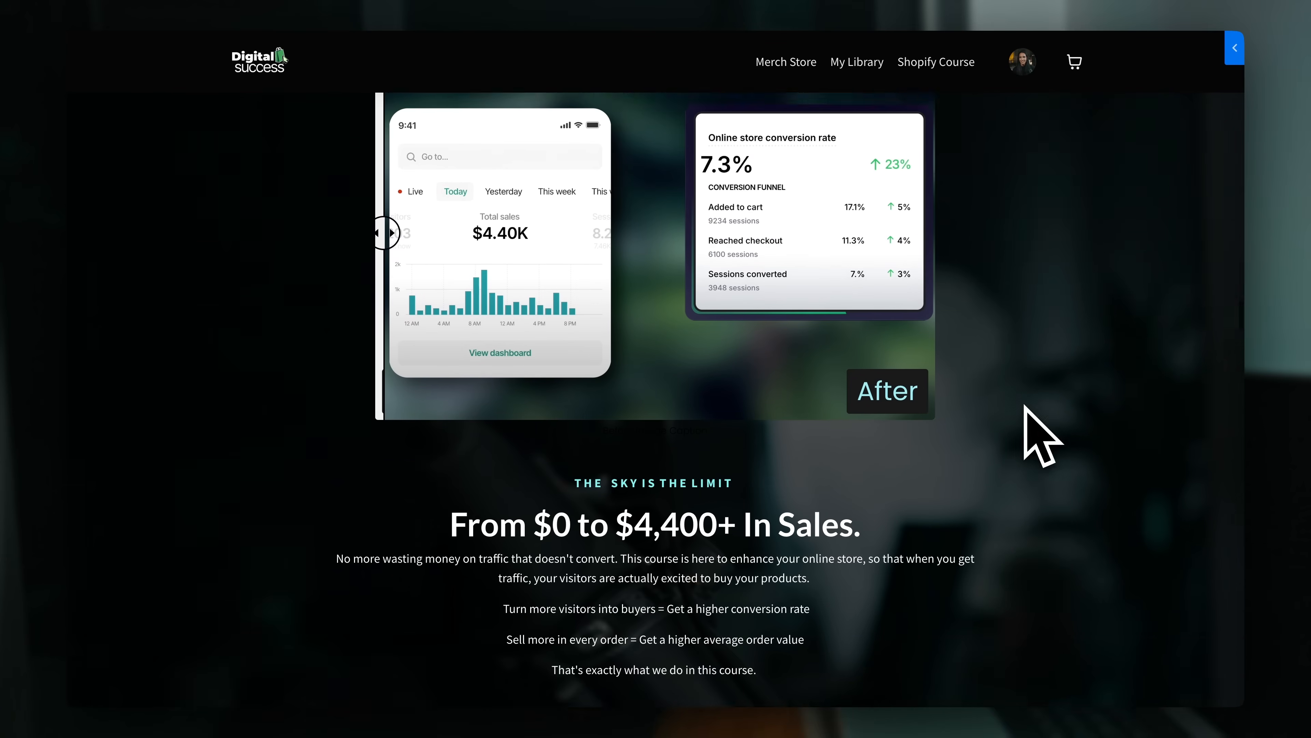
scroll(1027, 413, down, 3)
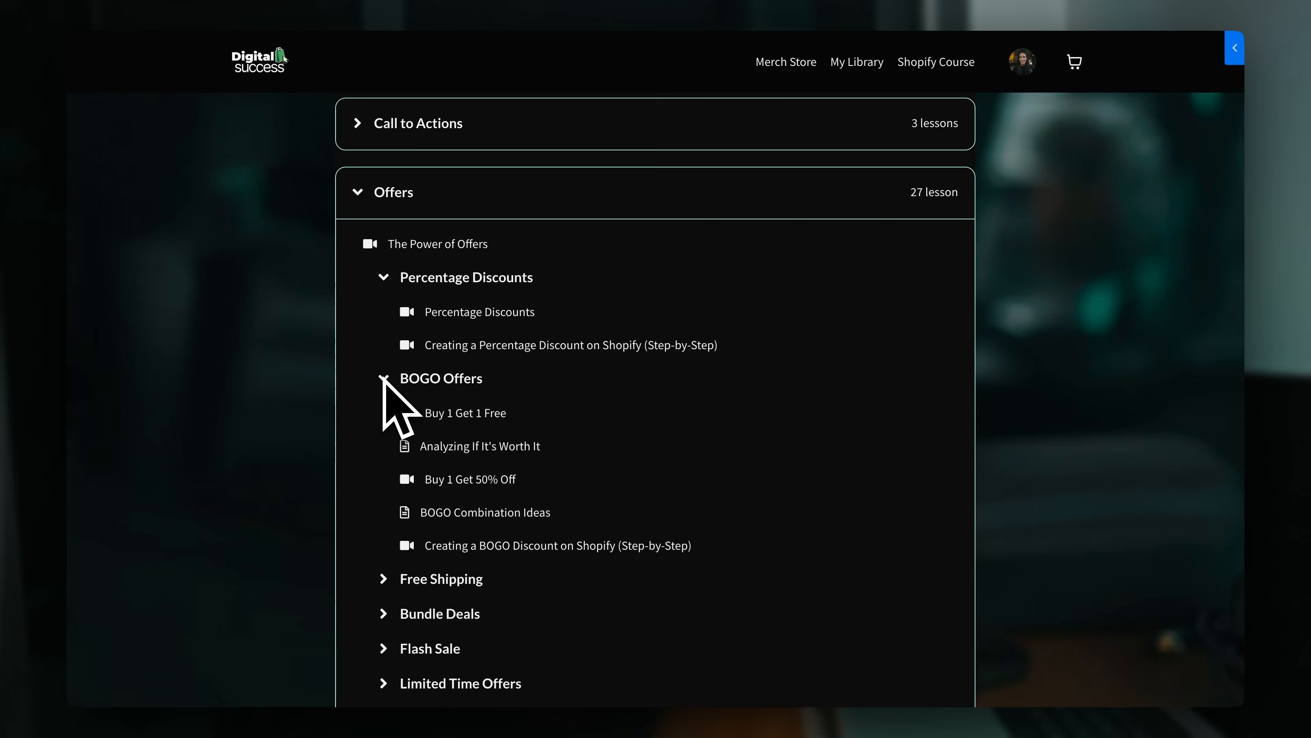
scroll(384, 382, down, 3)
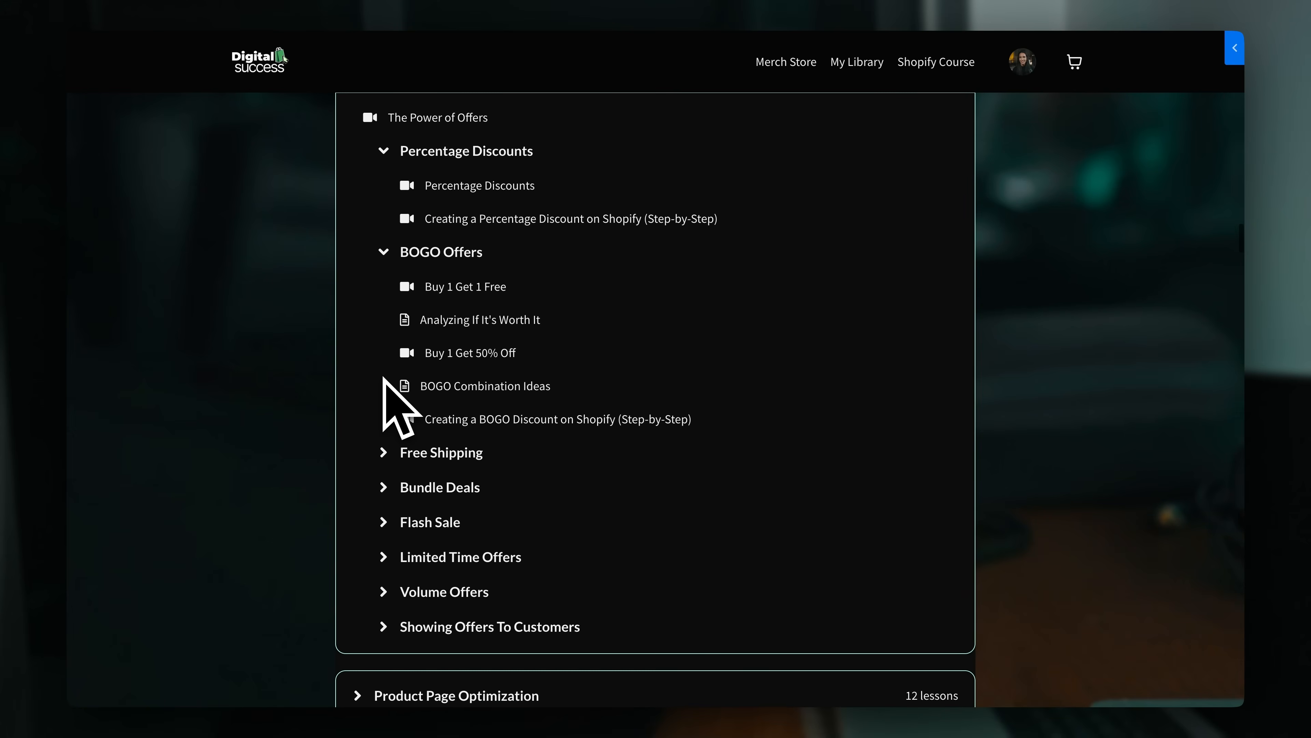